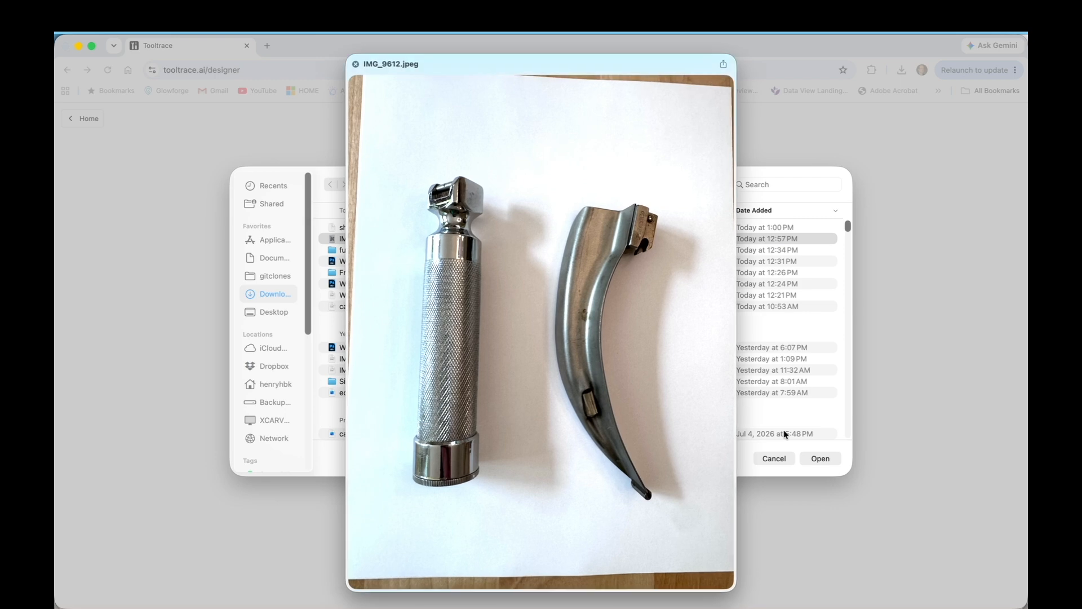
# Step: Load the photo IMG_9612.jpeg for automatic tool tracing and open the foam thickness for editing
pyautogui.press('space')
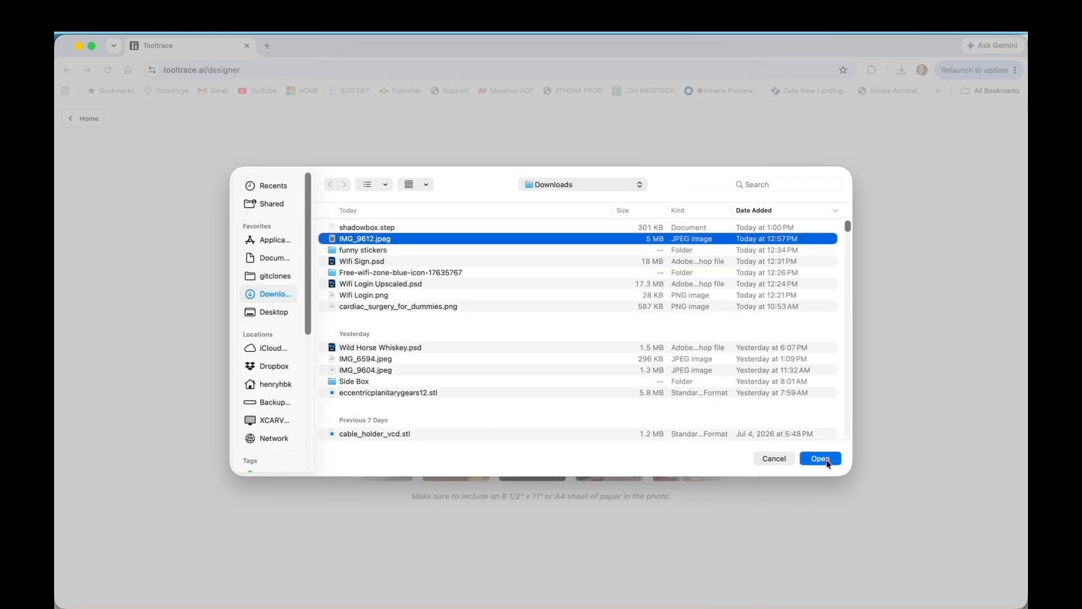
pyautogui.click(826, 459)
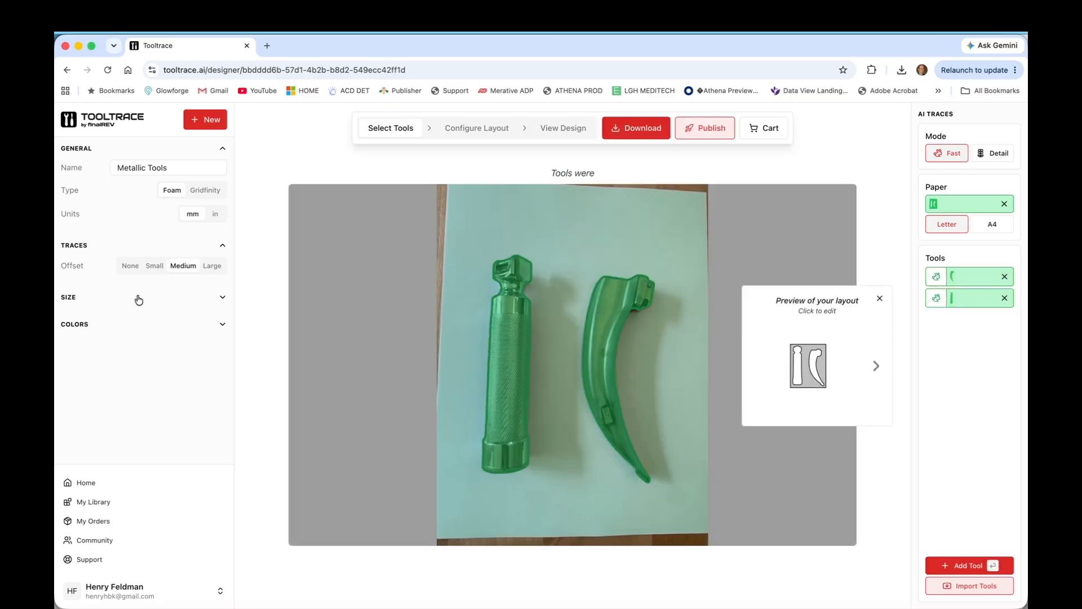
pyautogui.click(191, 300)
pyautogui.click(186, 317)
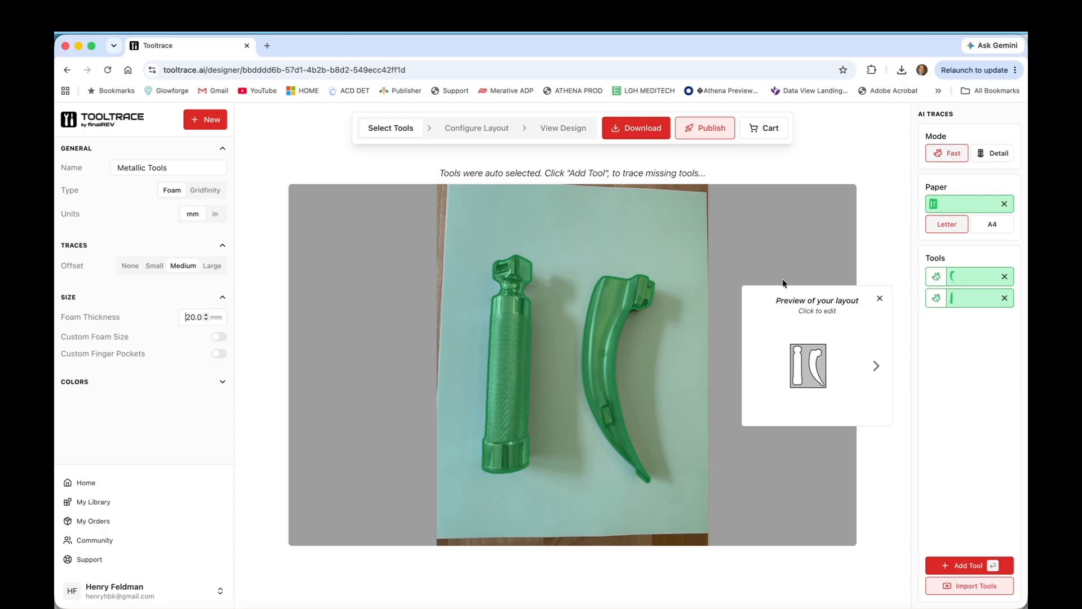
# Step: Add a horizontal finger notch across the curved blade's cutout and another across the straight handle's cutout in the layout
pyautogui.click(831, 319)
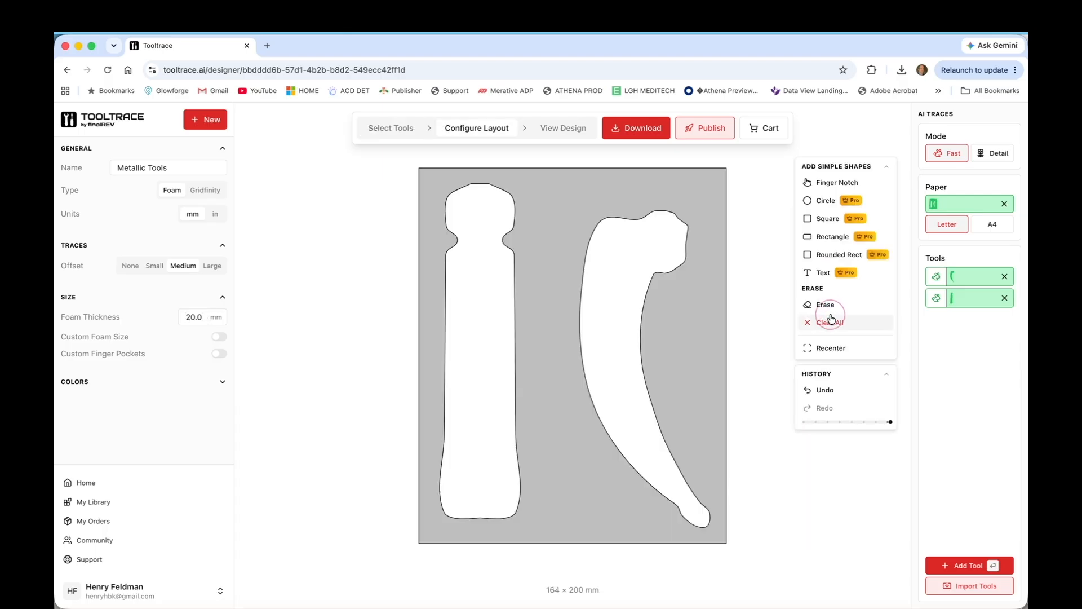
pyautogui.click(818, 184)
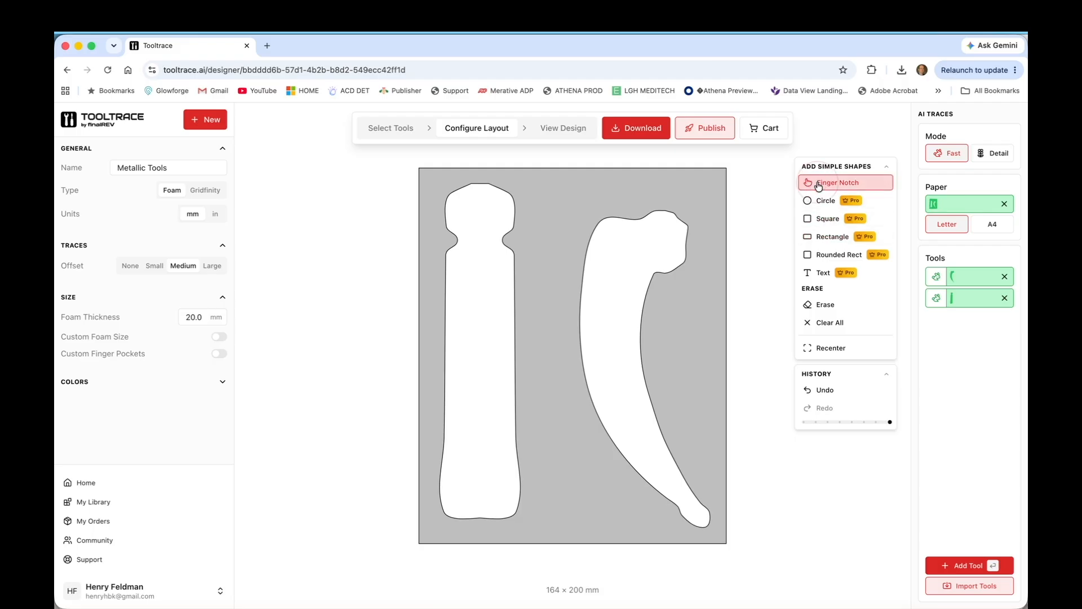
pyautogui.moveTo(562, 407); pyautogui.dragTo(694, 406)
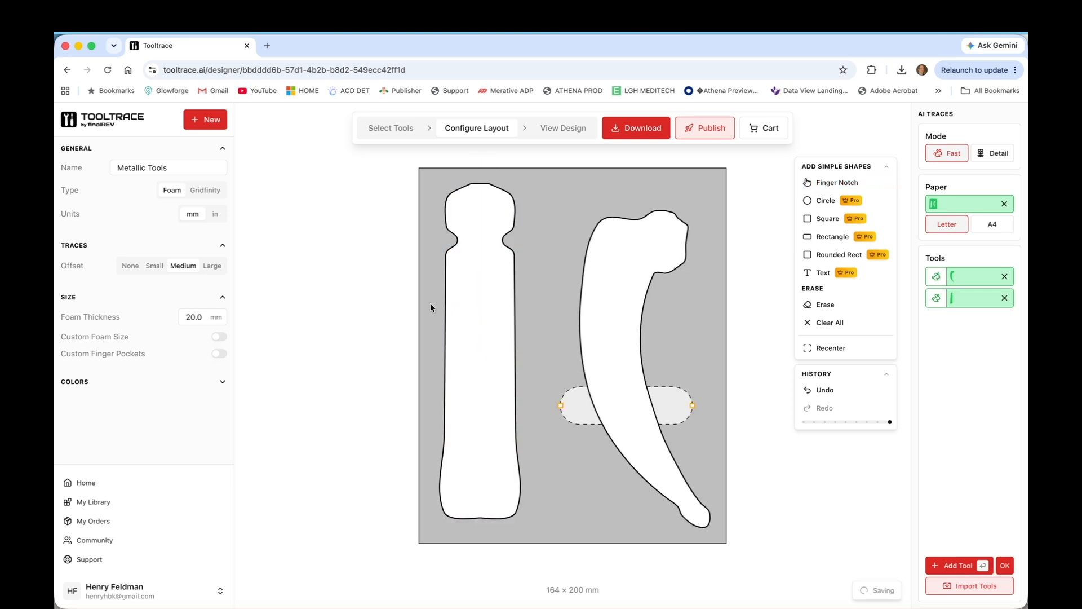
pyautogui.click(837, 184)
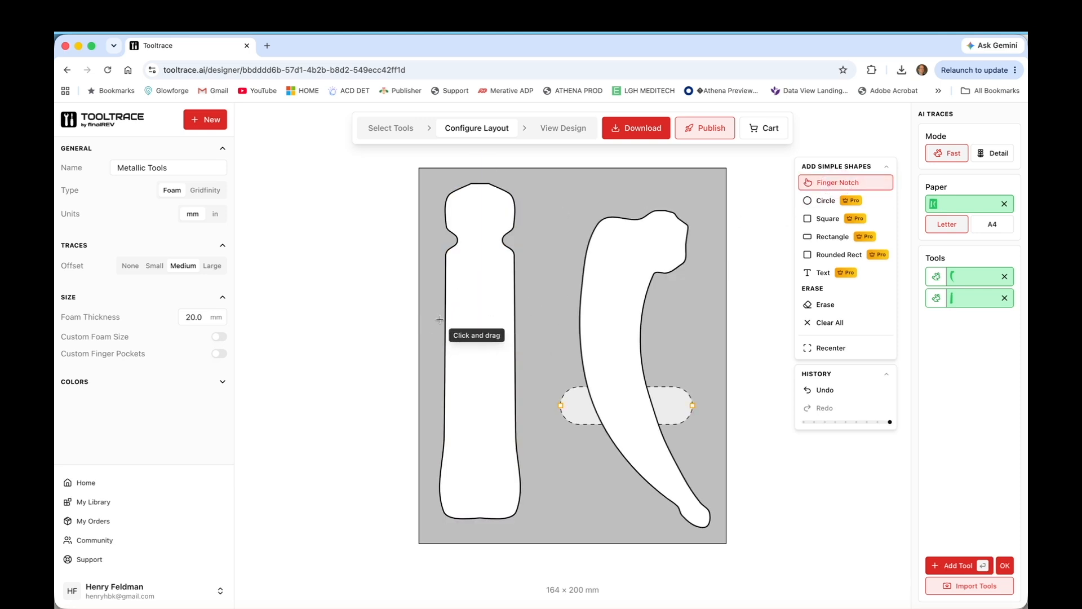
pyautogui.moveTo(434, 315); pyautogui.dragTo(532, 324)
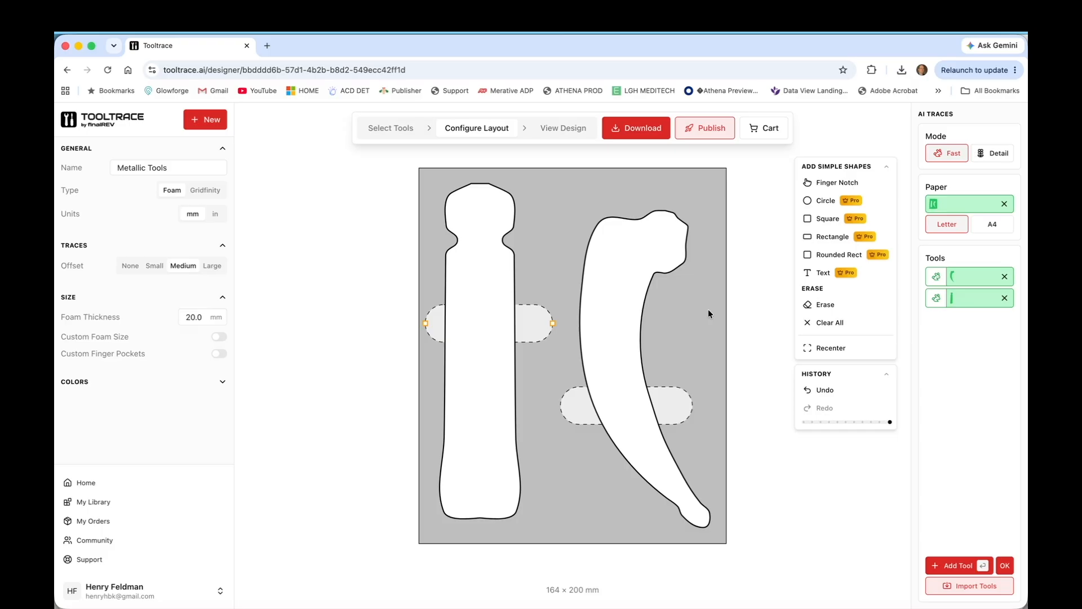
# Step: View the finished foam tray in 3D and download the design as a STEP file
pyautogui.click(561, 129)
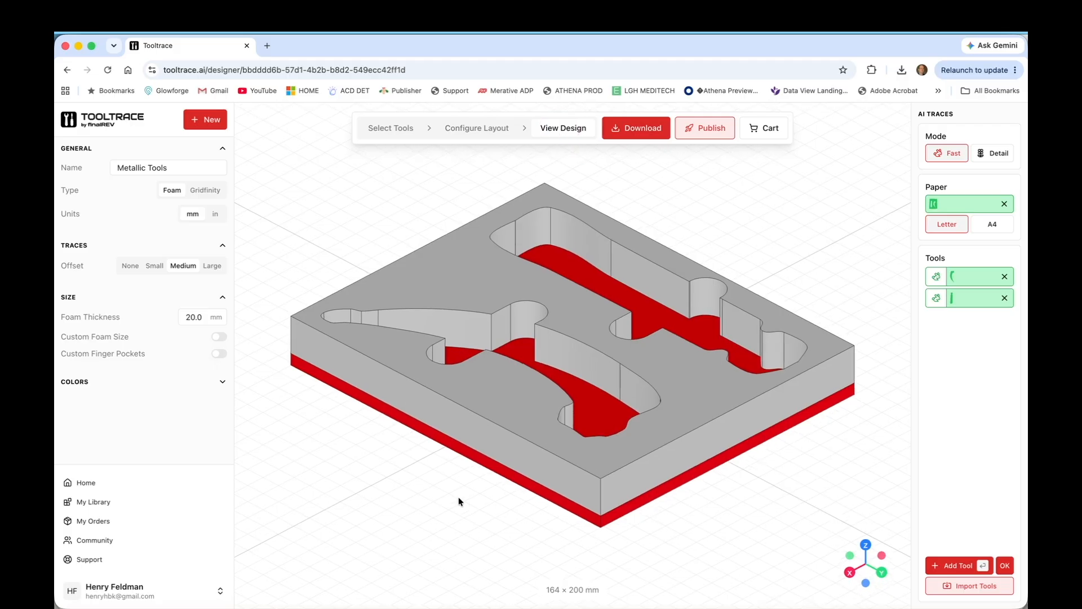
pyautogui.moveTo(458, 493); pyautogui.dragTo(491, 507)
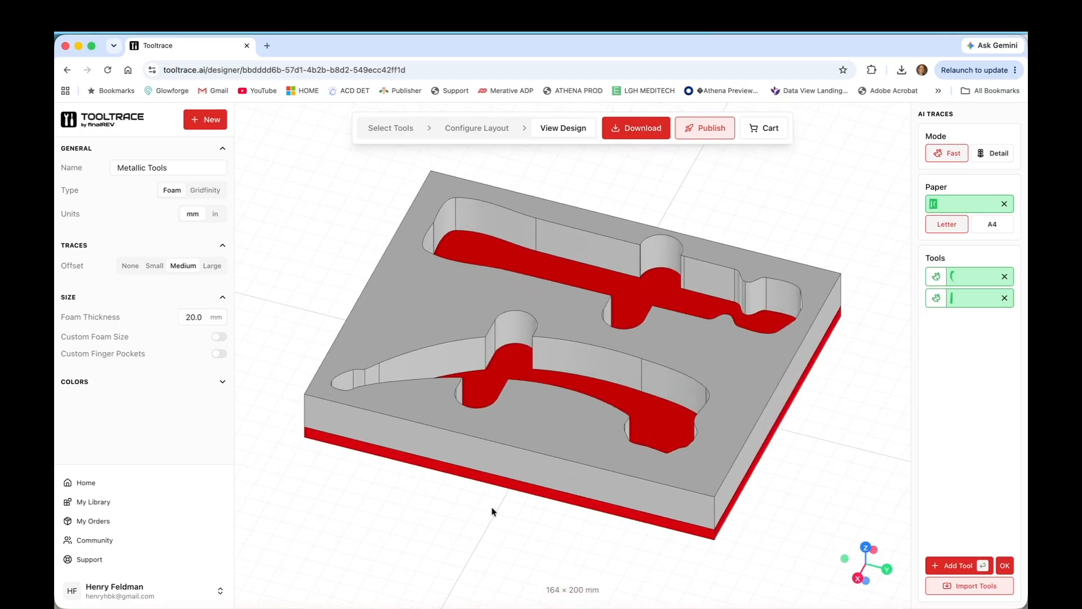
pyautogui.click(631, 127)
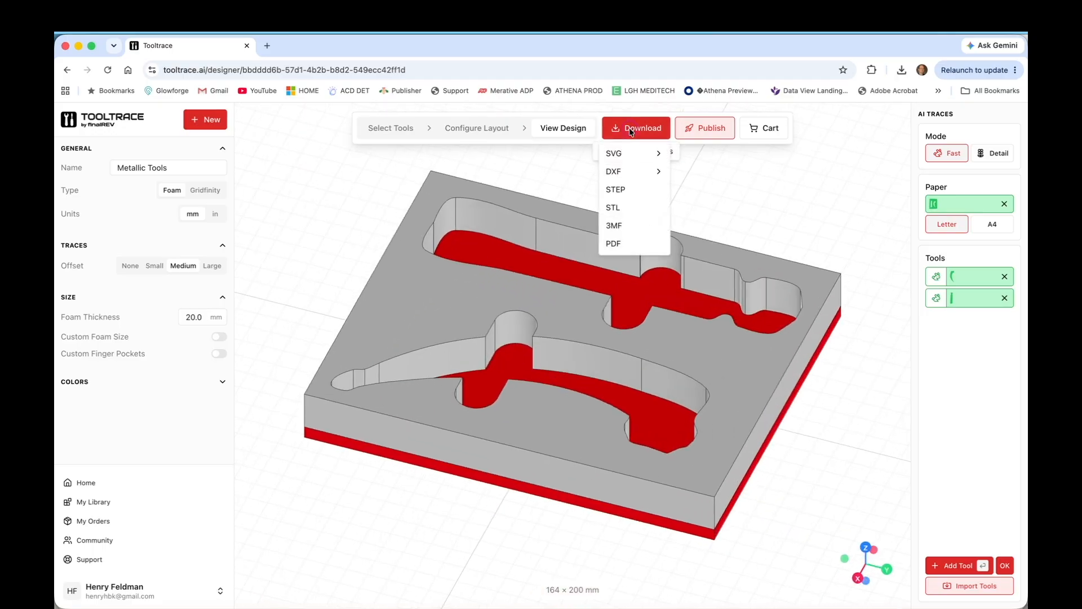
pyautogui.click(629, 191)
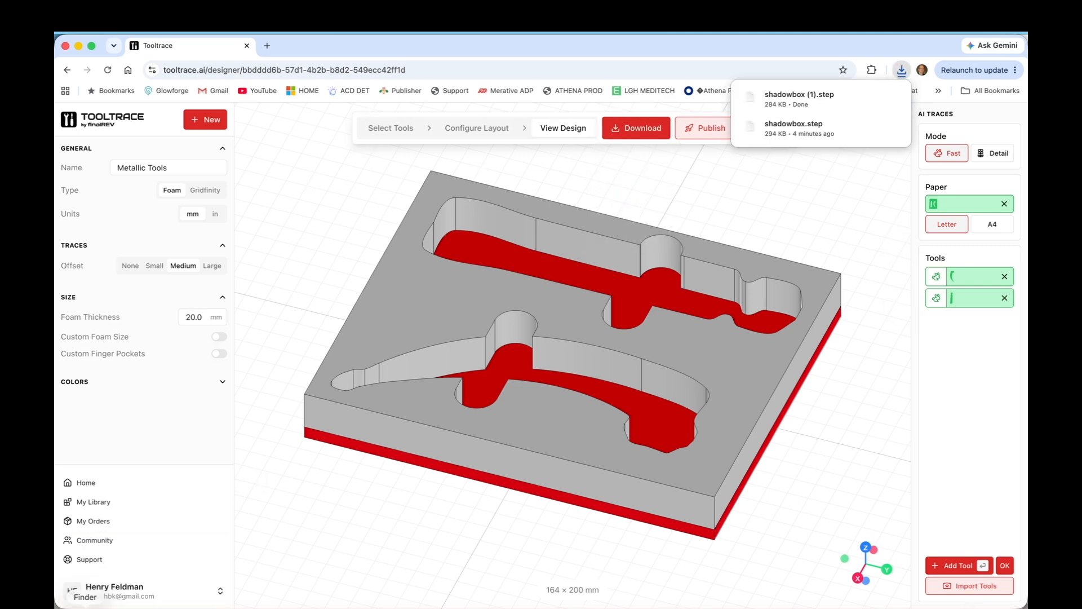
# Step: Switch to Finder and locate shadowbox.step in the Downloads folder
pyautogui.click(85, 606)
pyautogui.click(289, 154)
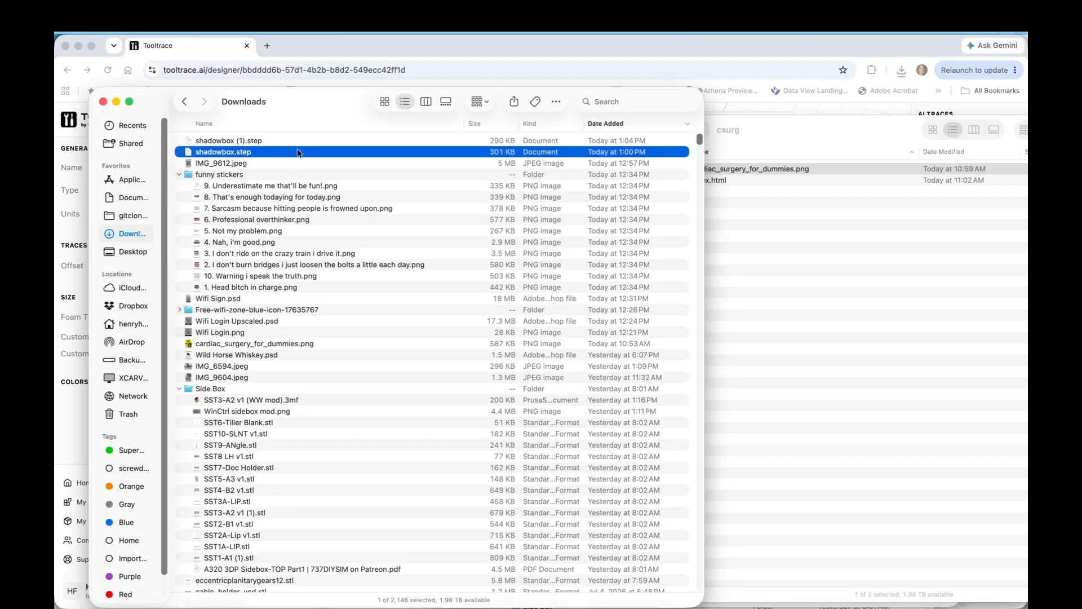
pyautogui.click(820, 292)
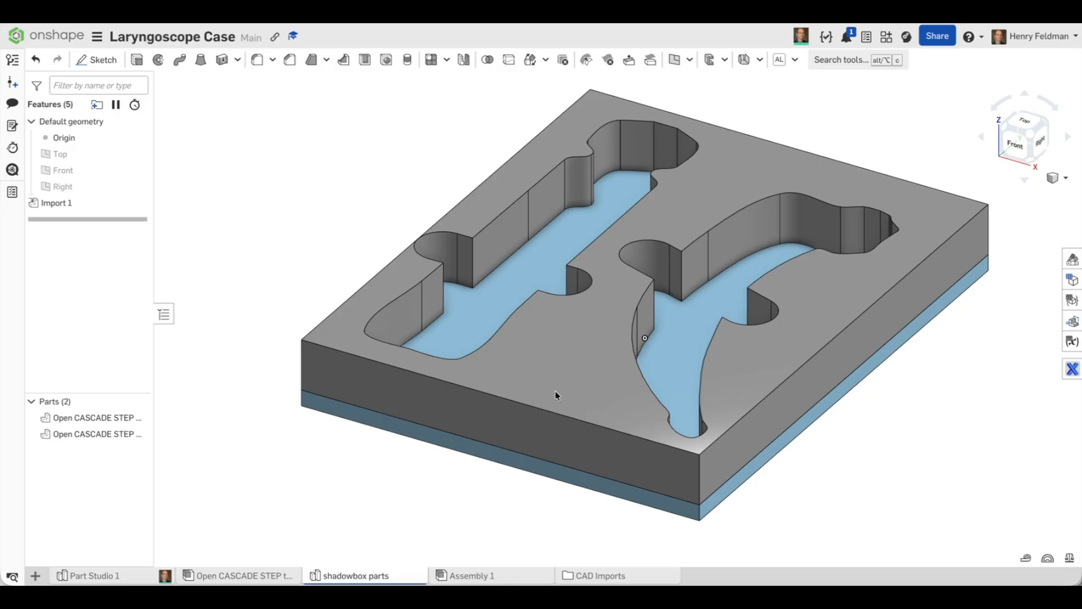
# Step: Chamfer the edges of the tray's top face, including the pocket rims, with an equal distance of 1 mm
pyautogui.moveTo(827, 124); pyautogui.dragTo(726, 159, button='right')
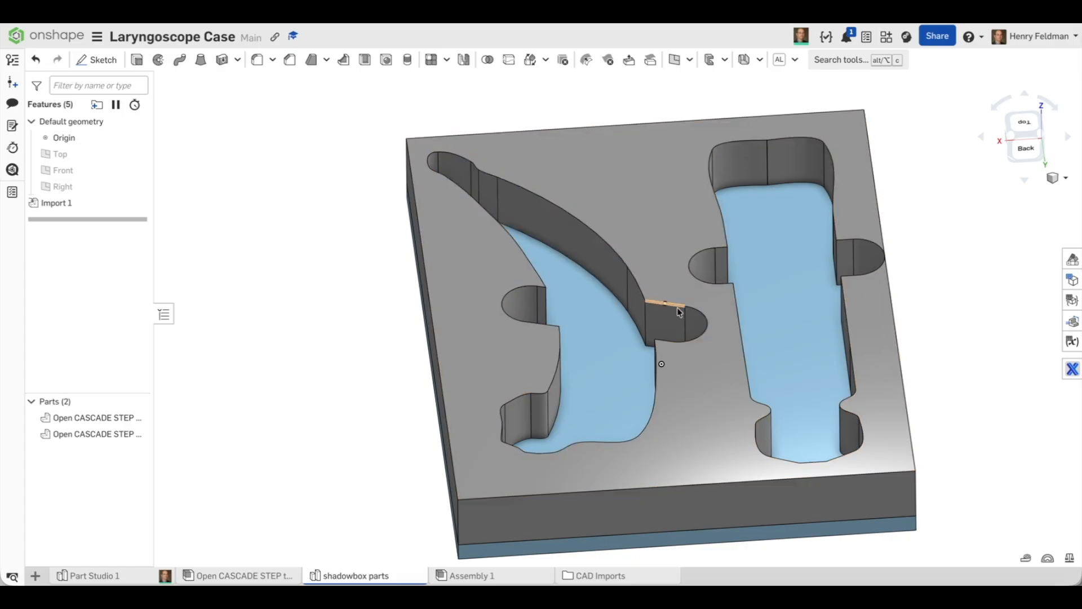
pyautogui.click(639, 186)
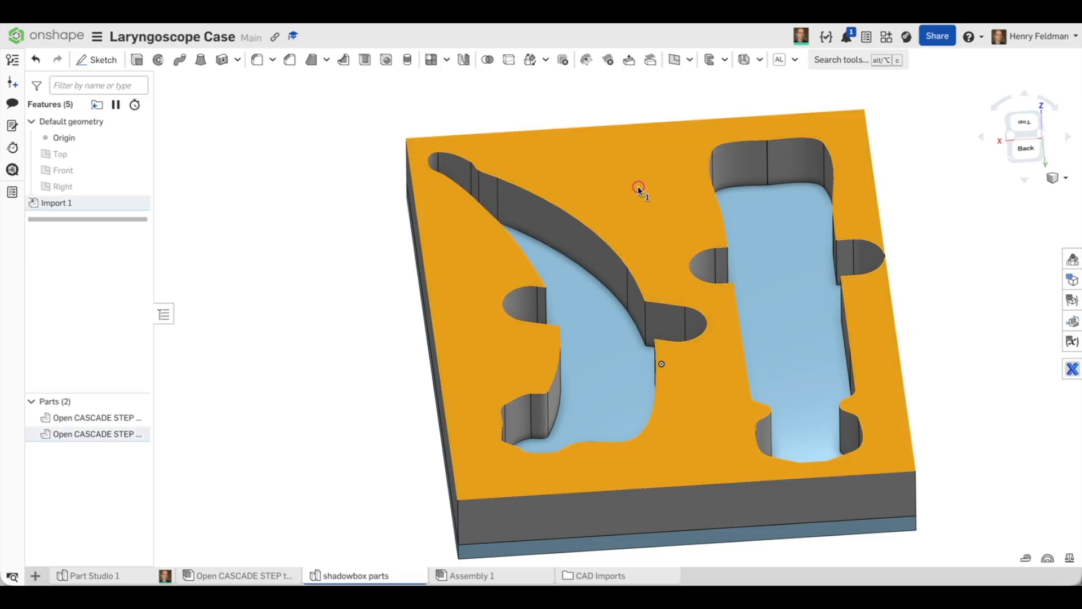
pyautogui.click(290, 60)
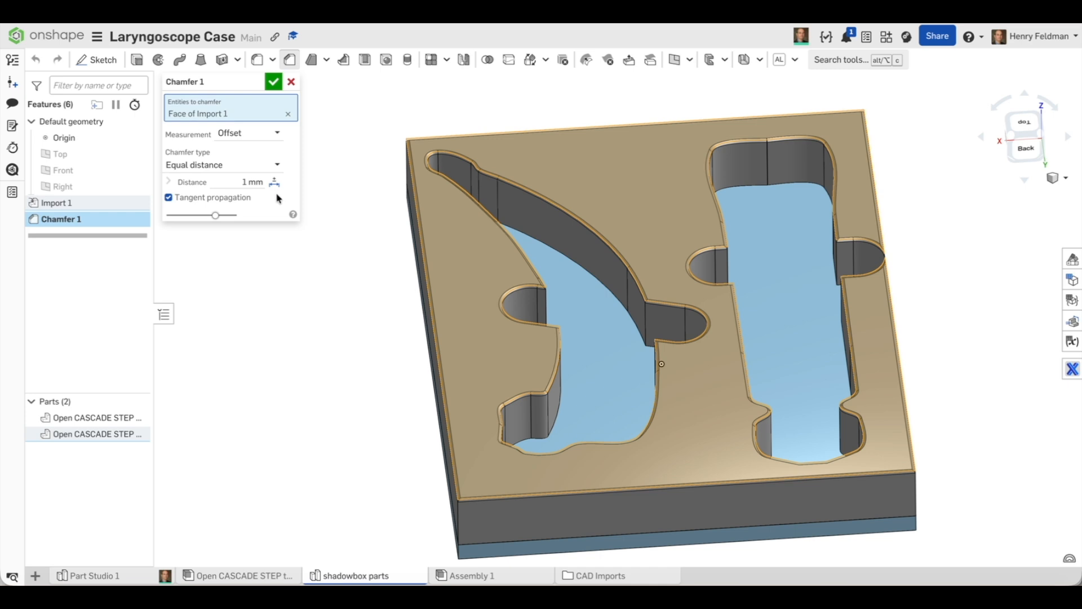
pyautogui.click(273, 80)
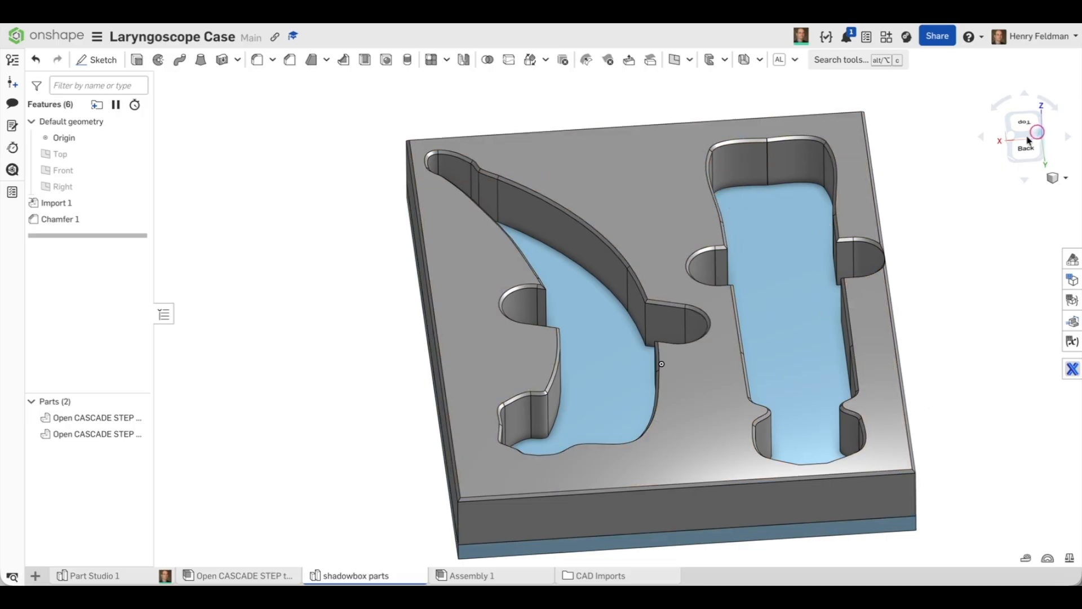
# Step: Start a sketch on the underside face of the tray's blue base layer
pyautogui.moveTo(1030, 131); pyautogui.dragTo(962, 153)
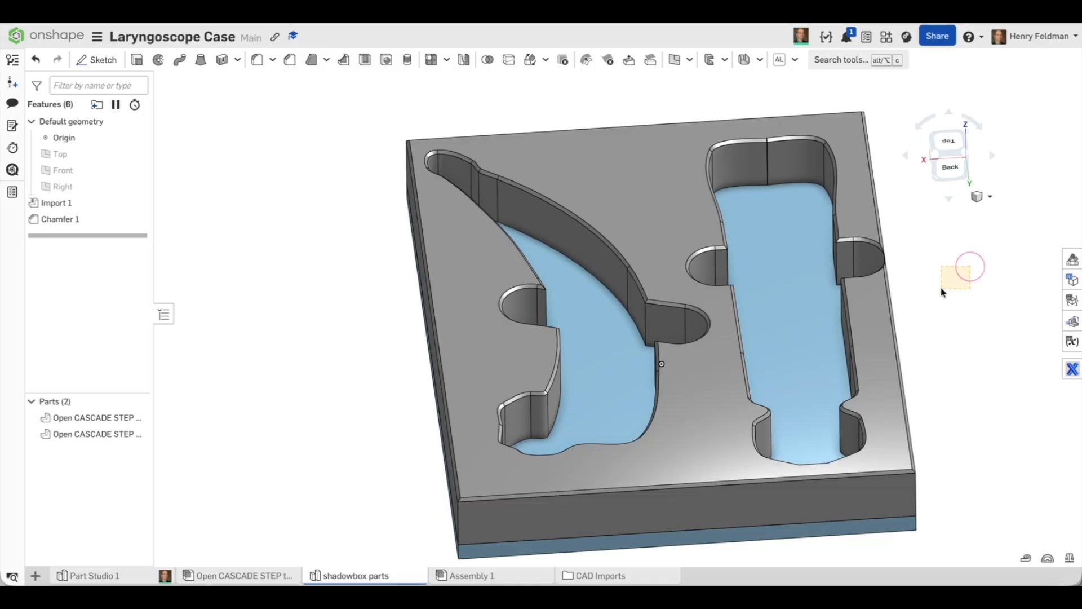
pyautogui.moveTo(940, 289); pyautogui.dragTo(822, 350, button='right')
pyautogui.moveTo(819, 319); pyautogui.dragTo(773, 323, button='right')
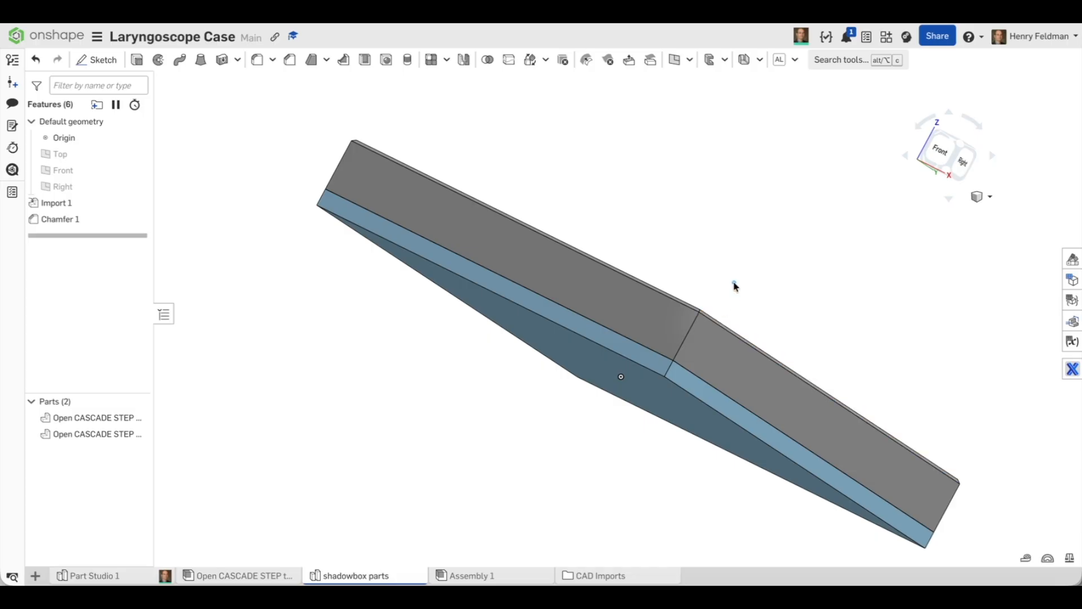
pyautogui.moveTo(734, 286); pyautogui.dragTo(678, 307, button='right')
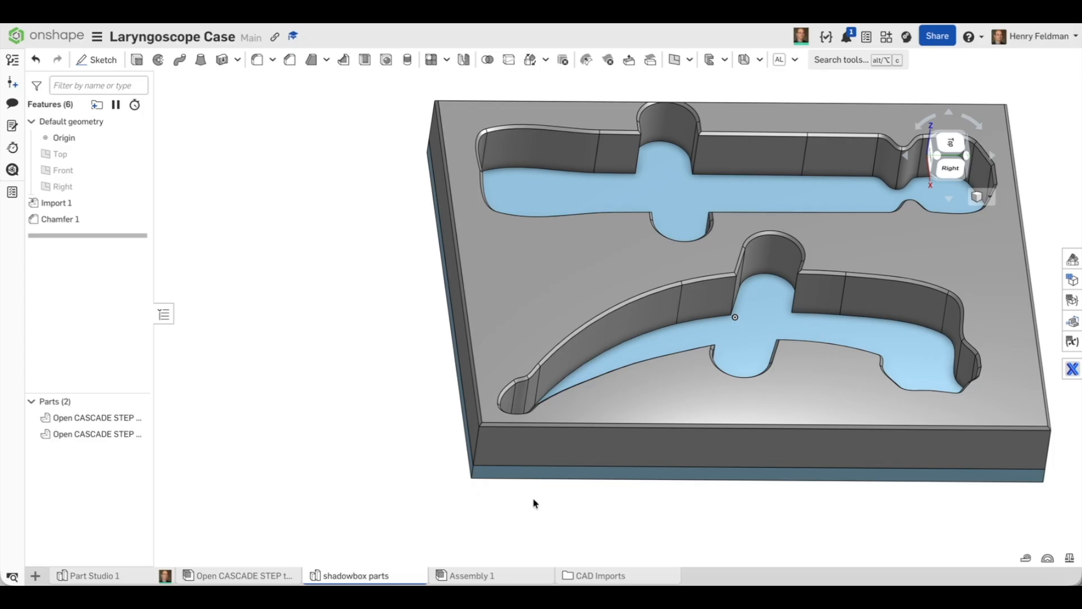
pyautogui.moveTo(536, 503); pyautogui.dragTo(536, 368, button='right')
pyautogui.scroll(-3, 536, 368)
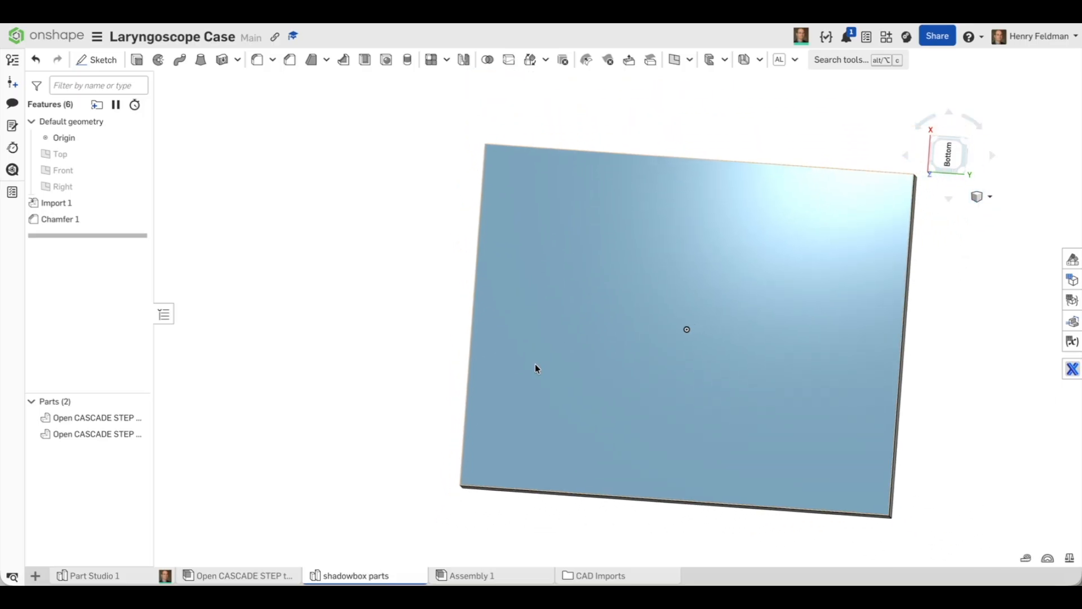
pyautogui.click(579, 236)
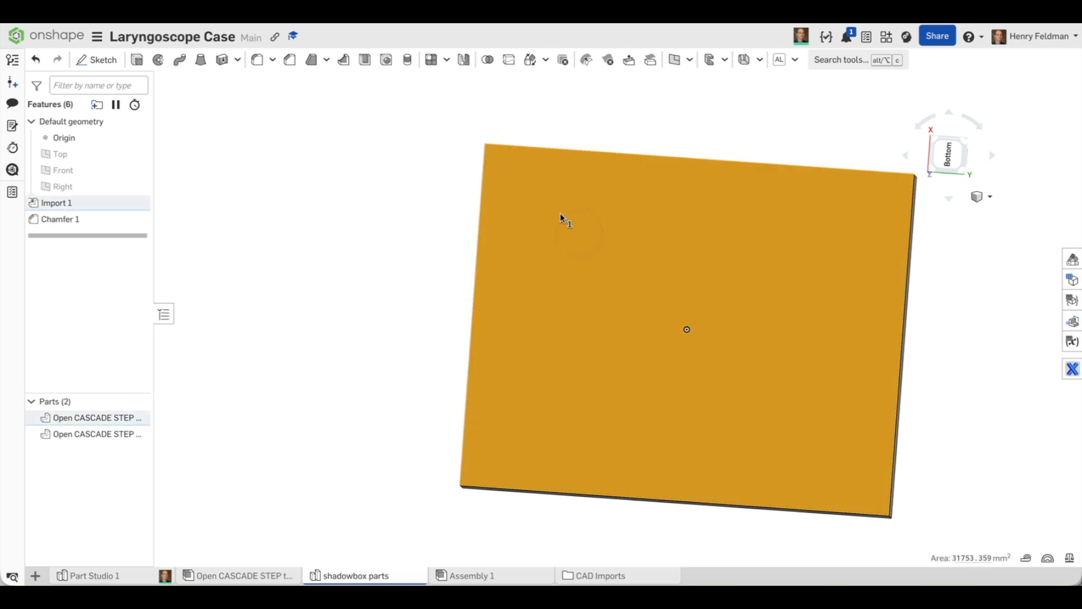
pyautogui.click(90, 61)
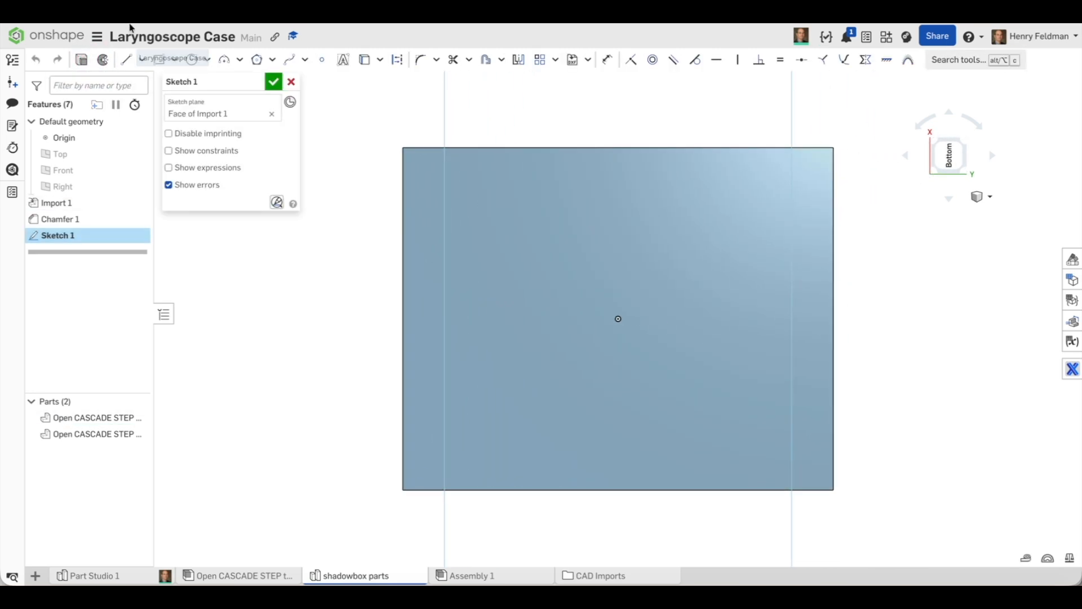
# Step: Sketch a corner rectangle about 209 by 170 mm that surrounds the base on all sides
pyautogui.click(157, 60)
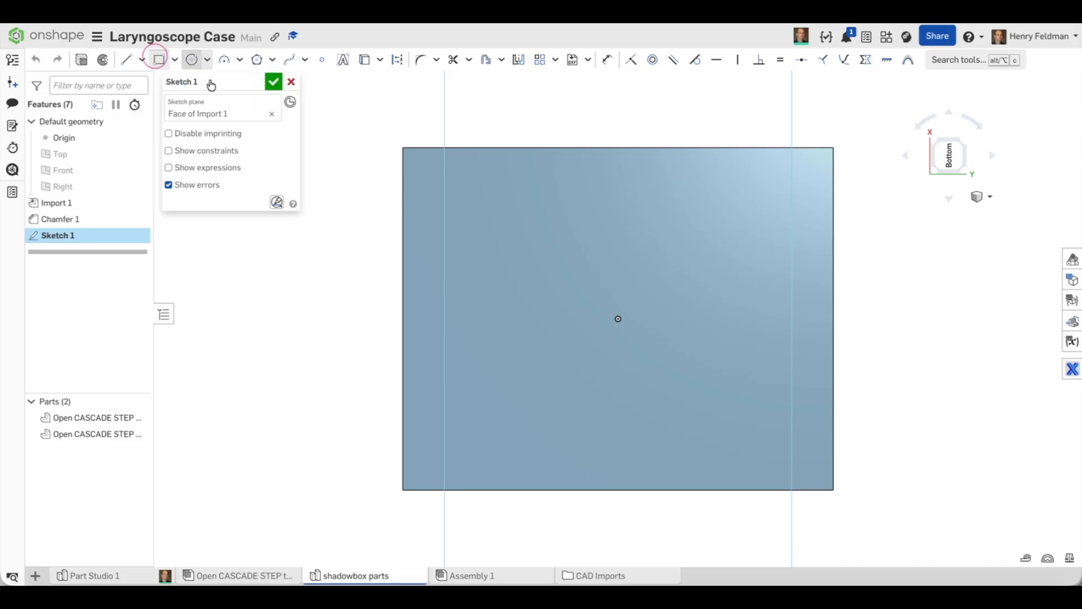
pyautogui.click(394, 137)
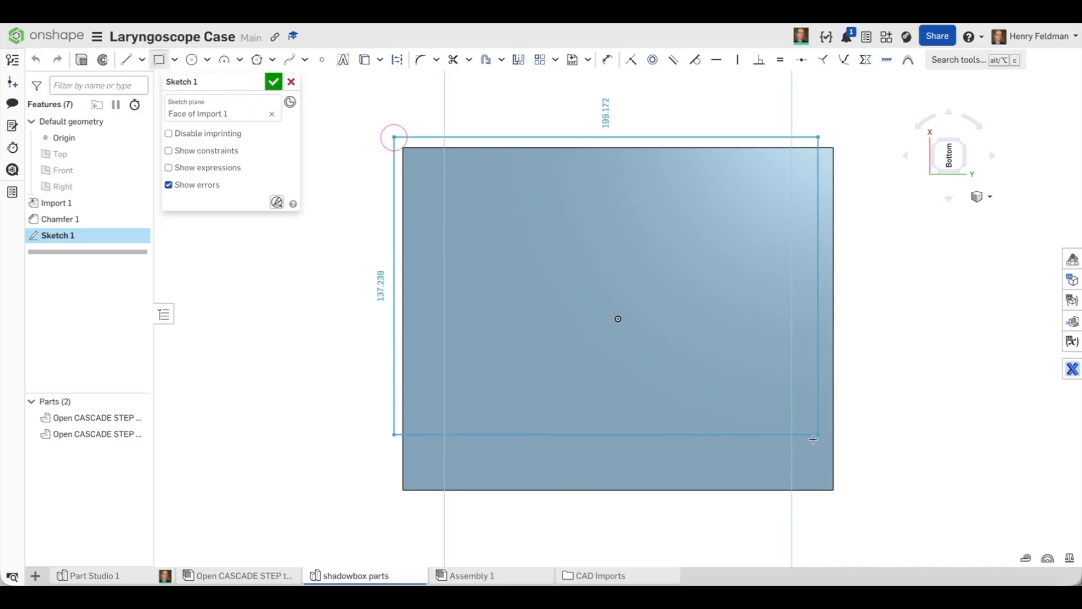
pyautogui.click(844, 502)
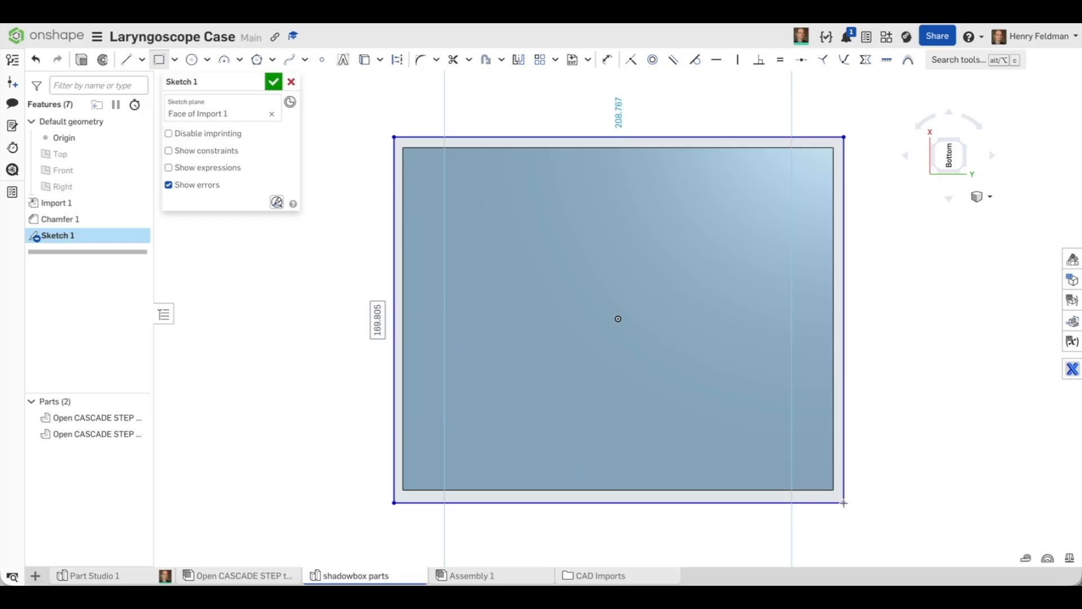
pyautogui.click(844, 502)
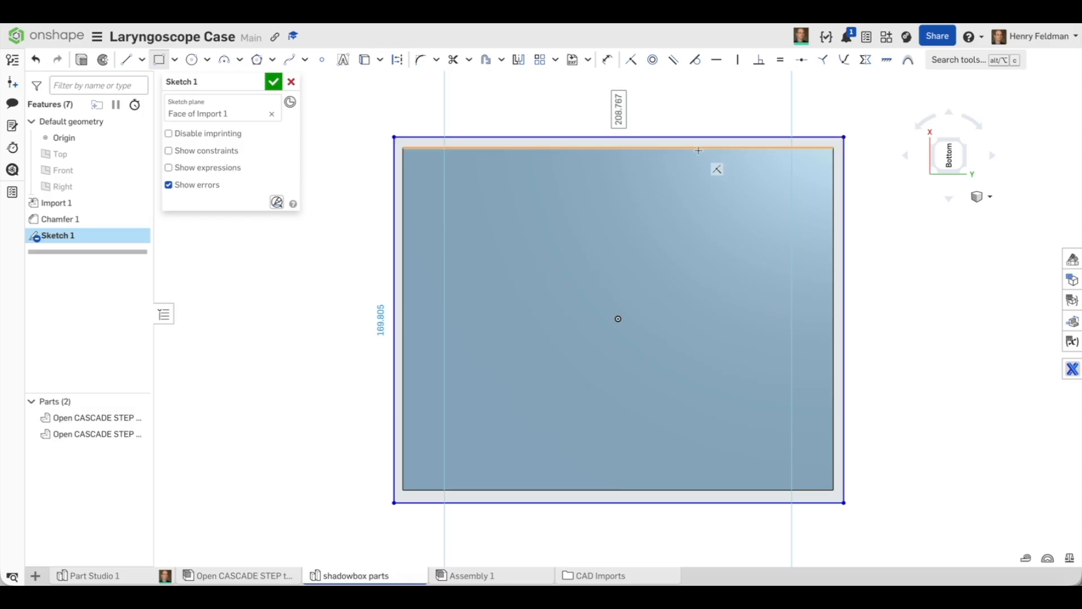
# Step: Dimension the gap between the rectangle's upper edge and the base's upper edge to 5 mm
pyautogui.scroll(5, 699, 150)
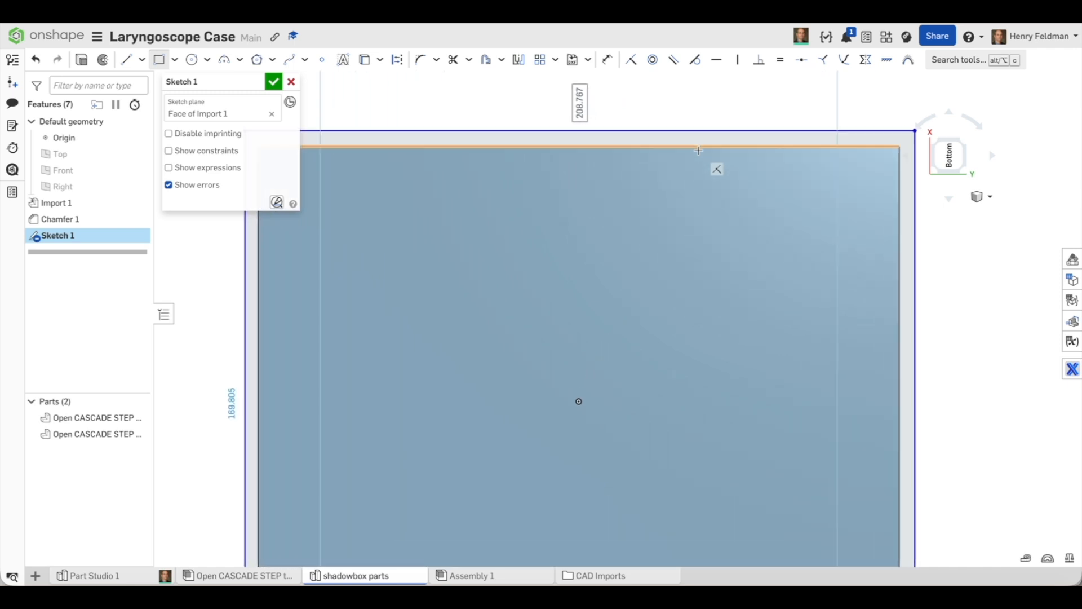
pyautogui.press('u')
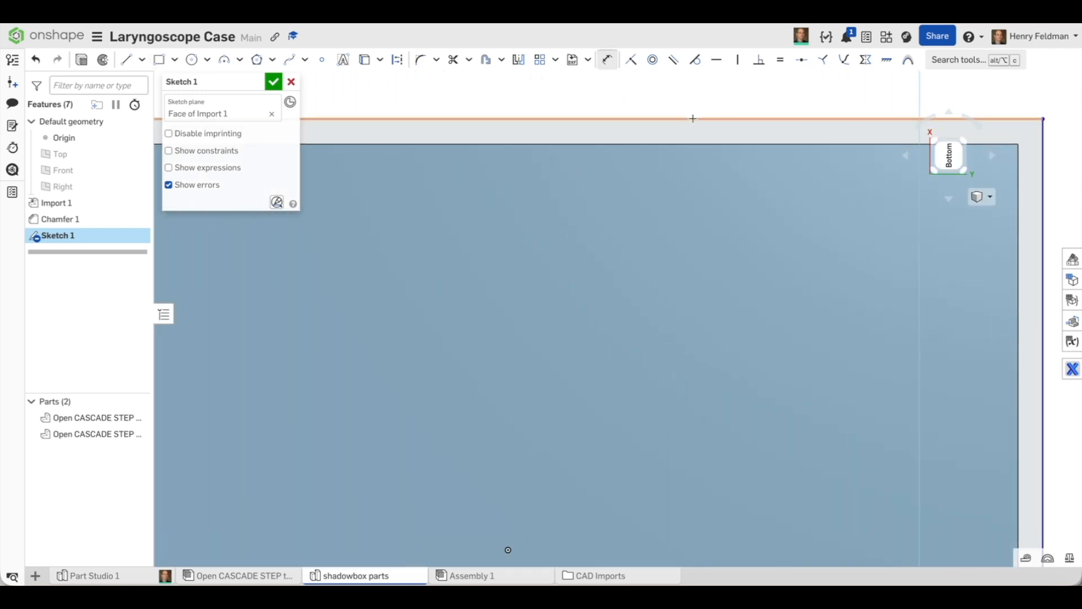
pyautogui.click(681, 143)
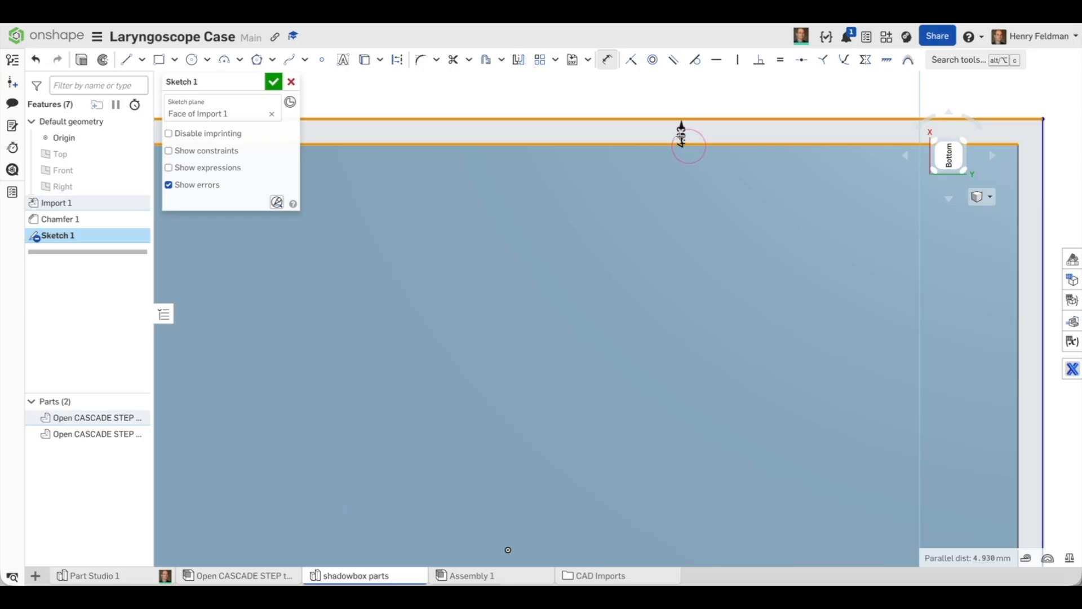
pyautogui.click(672, 131)
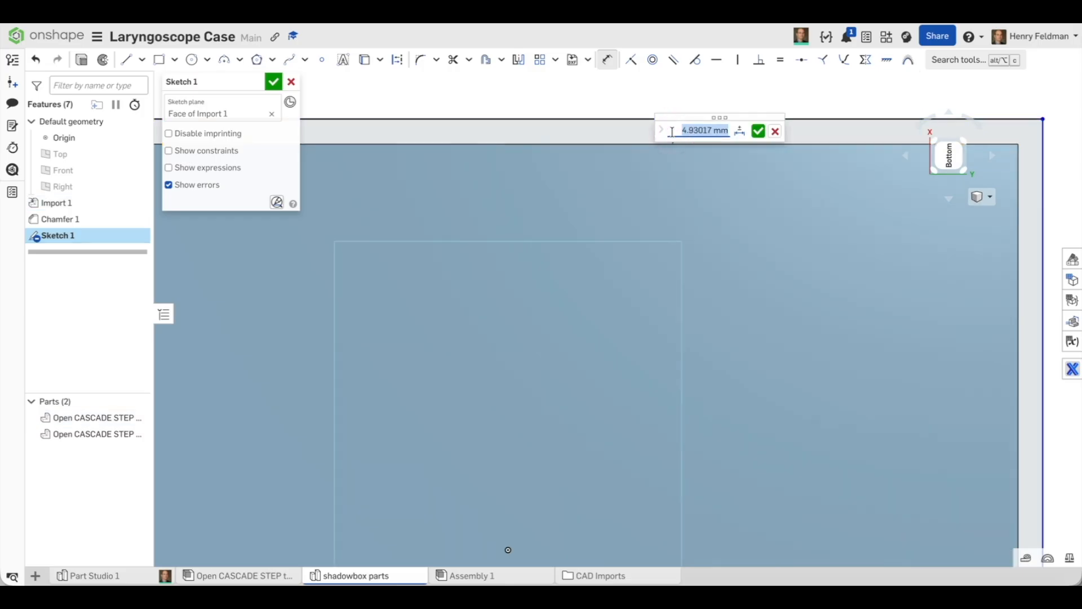
pyautogui.write('5')
pyautogui.press('Return')
# Step: Dimension the gap between the rectangle's right edge and the base's right edge to 5 mm
pyautogui.scroll(-3, 671, 136)
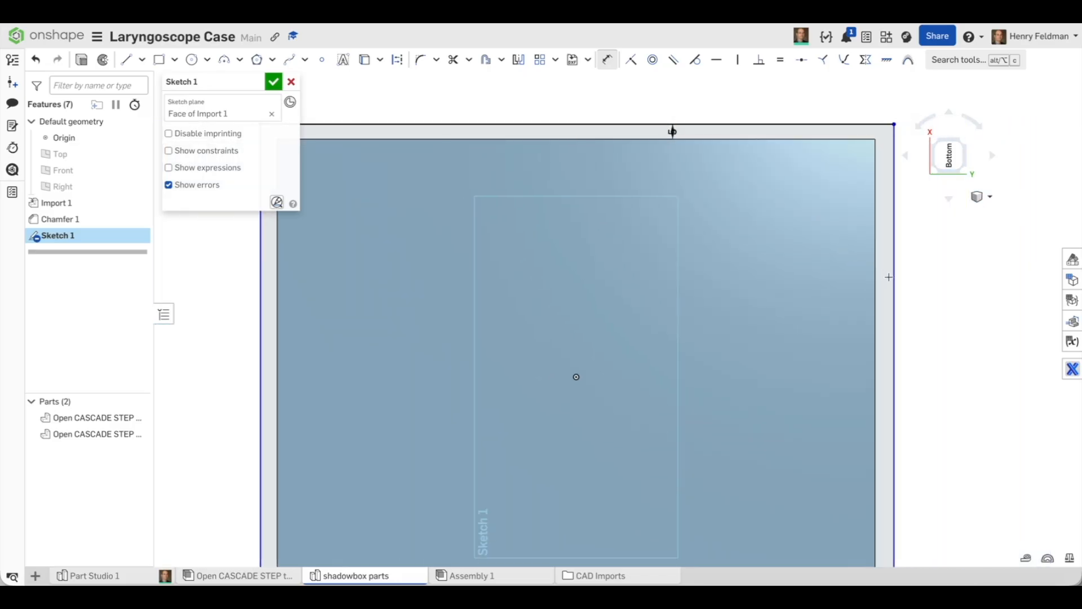
pyautogui.press('u')
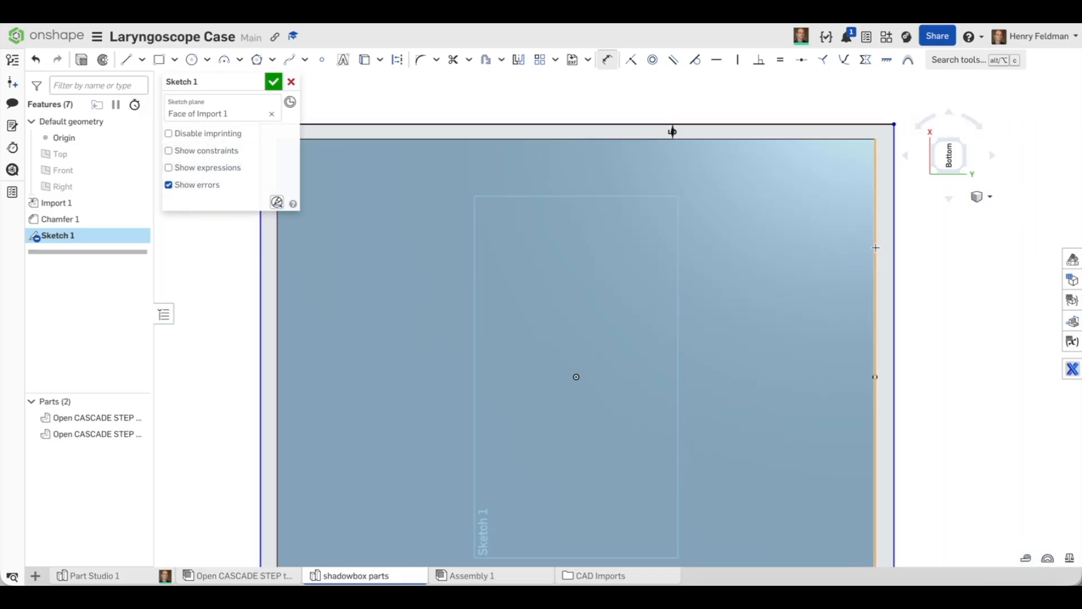
pyautogui.click(875, 248)
pyautogui.click(895, 248)
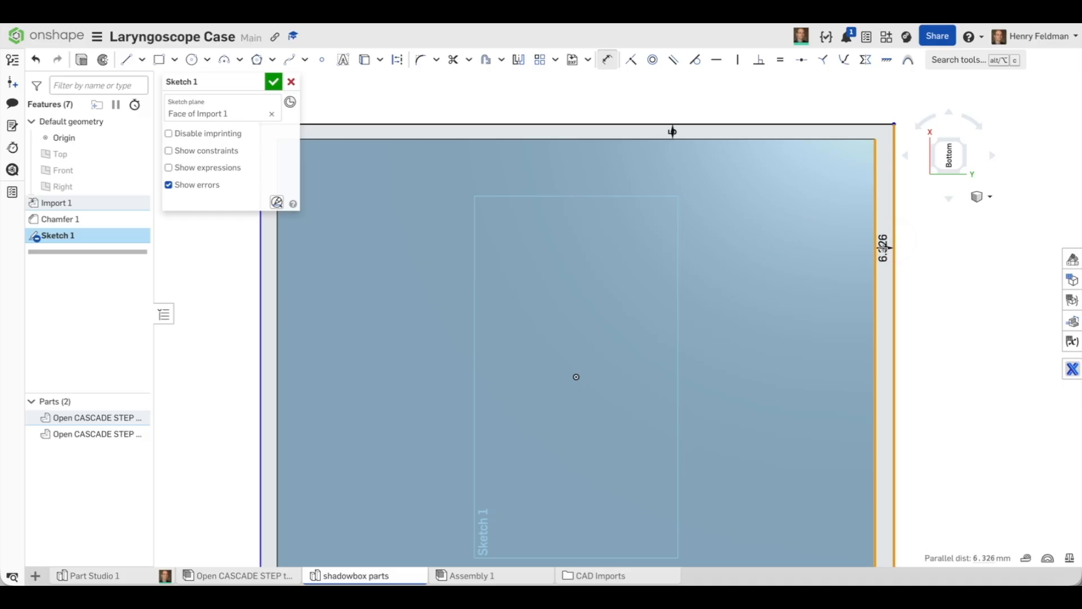
pyautogui.click(883, 246)
pyautogui.write('1')
pyautogui.press('Return')
pyautogui.scroll(-3, 883, 248)
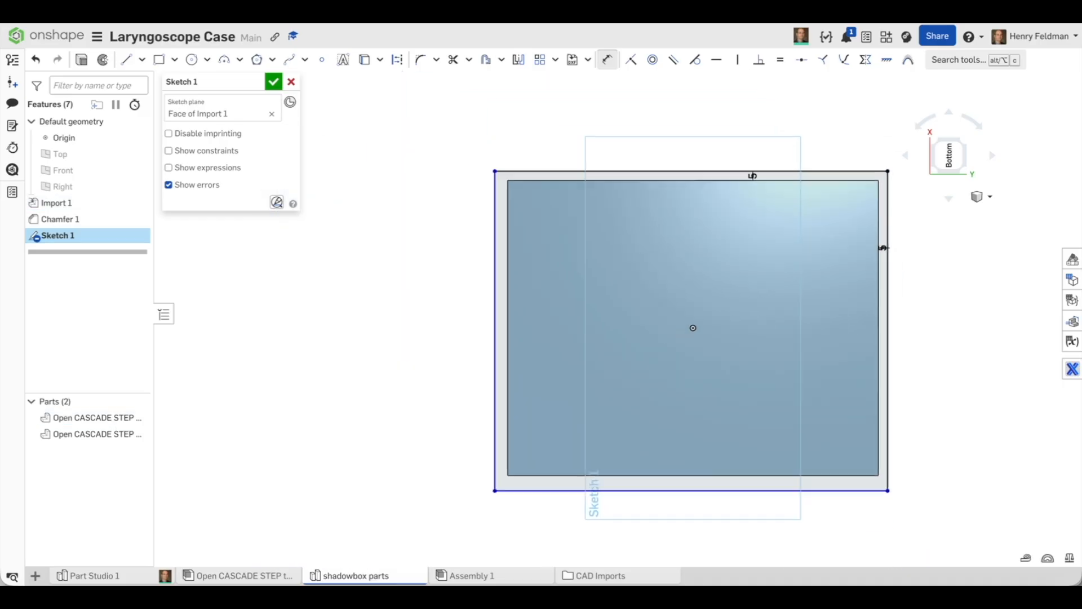
# Step: Dimension the gap between the rectangle's lower edge and the base's lower edge to 5 mm
pyautogui.scroll(3, 819, 473)
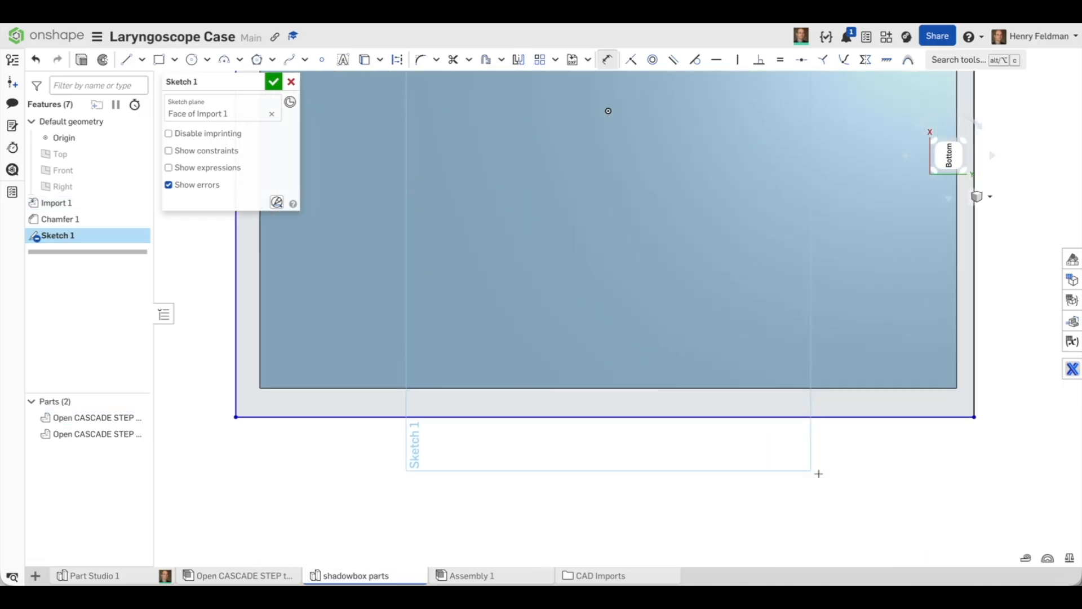
pyautogui.click(819, 473)
pyautogui.click(749, 388)
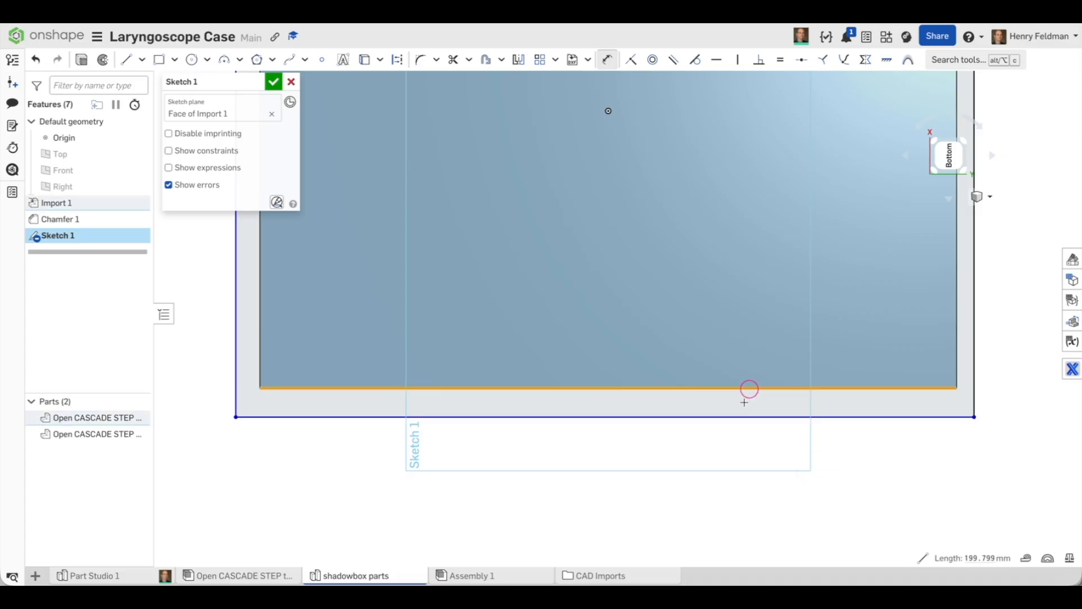
pyautogui.click(739, 417)
pyautogui.click(730, 401)
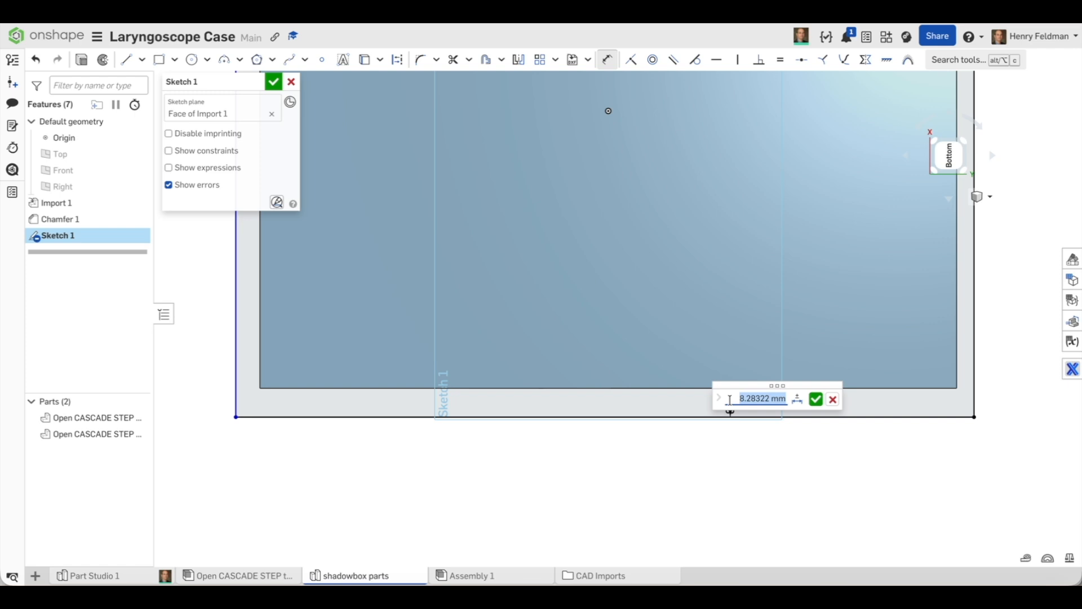
pyautogui.write('5')
pyautogui.press('Return')
pyautogui.scroll(-2, 731, 399)
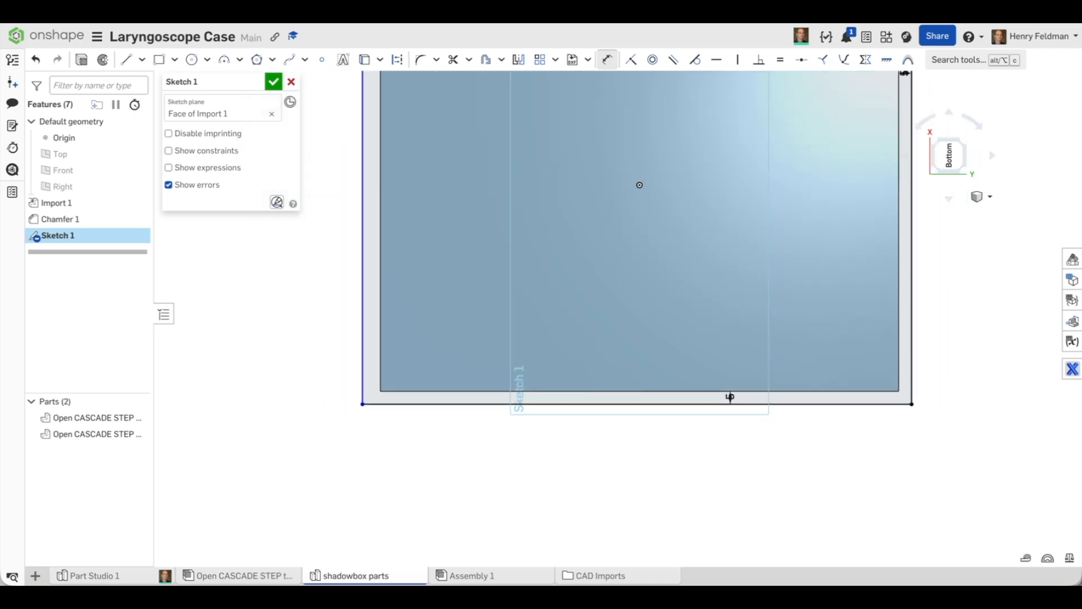
# Step: Dimension the gap between the rectangle's left edge and the base's left edge to 5 mm
pyautogui.click(369, 269)
pyautogui.click(386, 269)
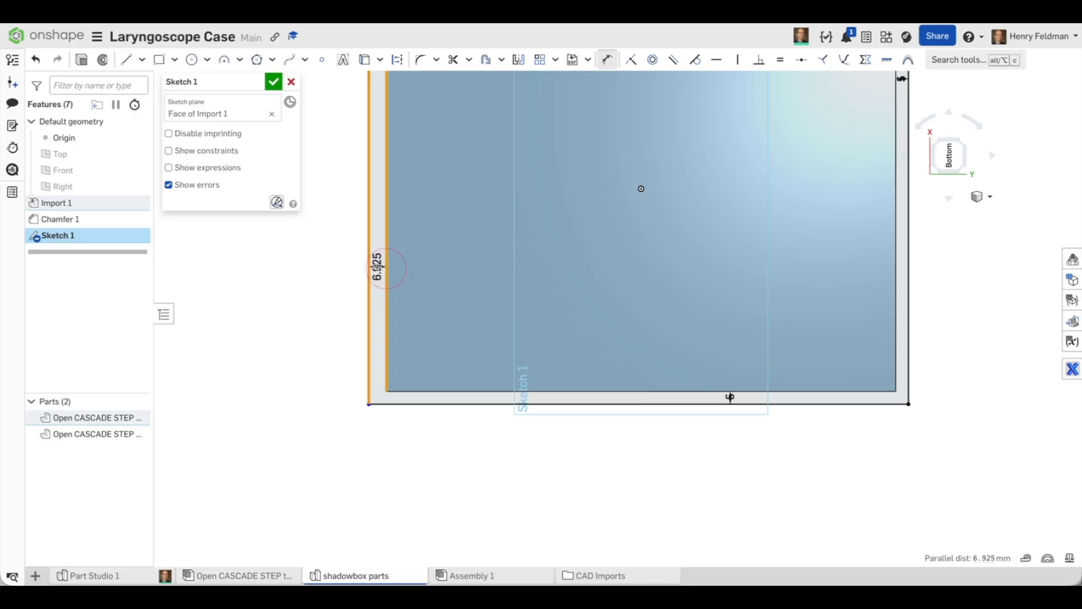
pyautogui.click(378, 268)
pyautogui.write('5')
pyautogui.press('Return')
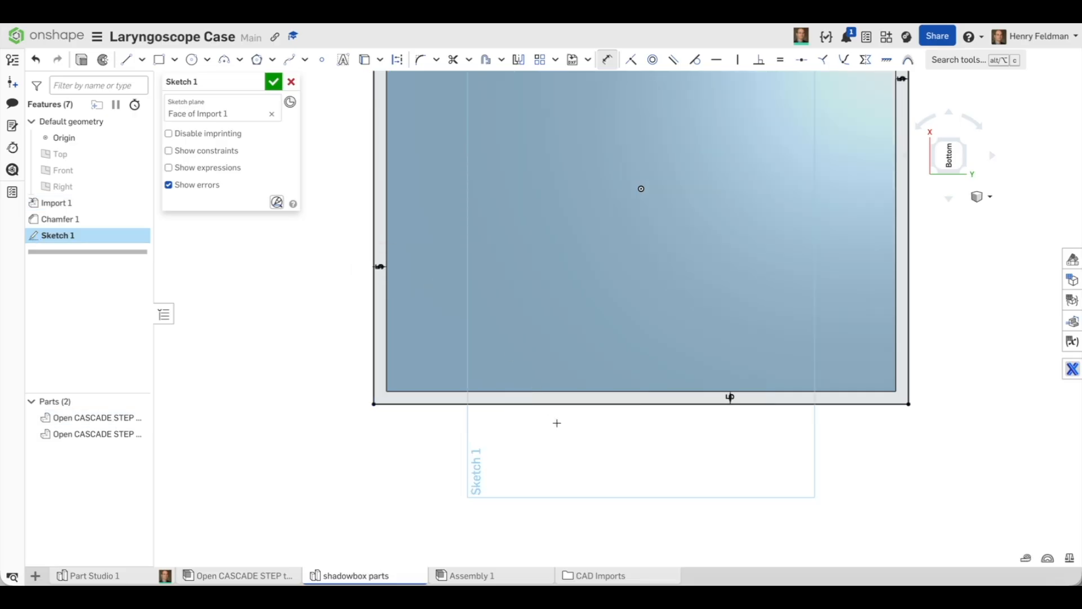
# Step: Extrude all regions of the rectangle sketch 2.5 mm away from the tray as a new part, forming the case floor
pyautogui.scroll(-2, 557, 423)
pyautogui.moveTo(557, 422)
pyautogui.mouseDown(button='right')
pyautogui.moveTo(482, 583)
pyautogui.moveTo(488, 521)
pyautogui.mouseUp(button='right')
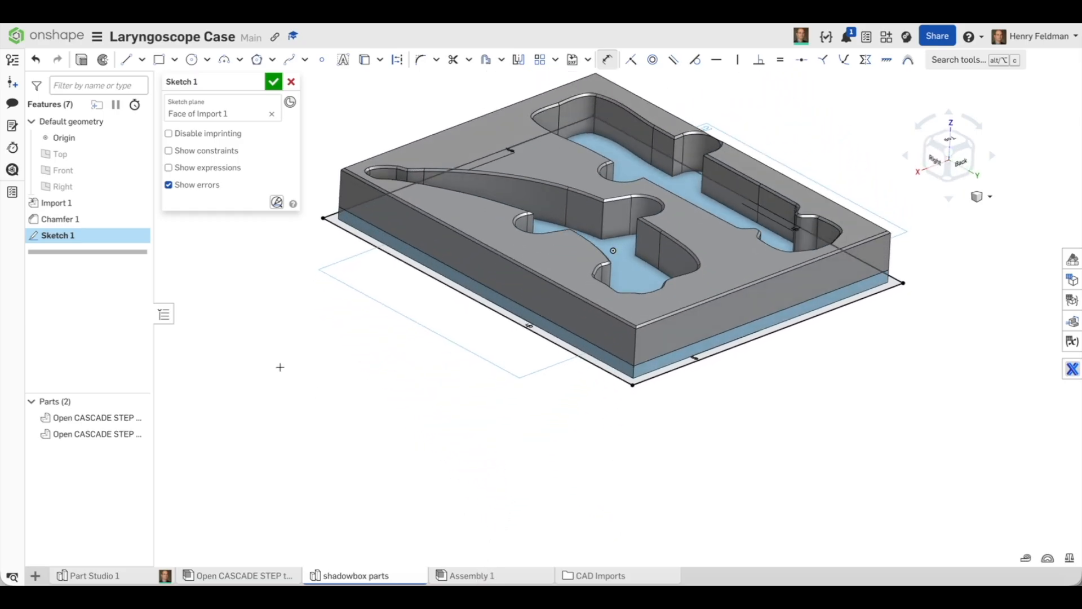
pyautogui.press('n')
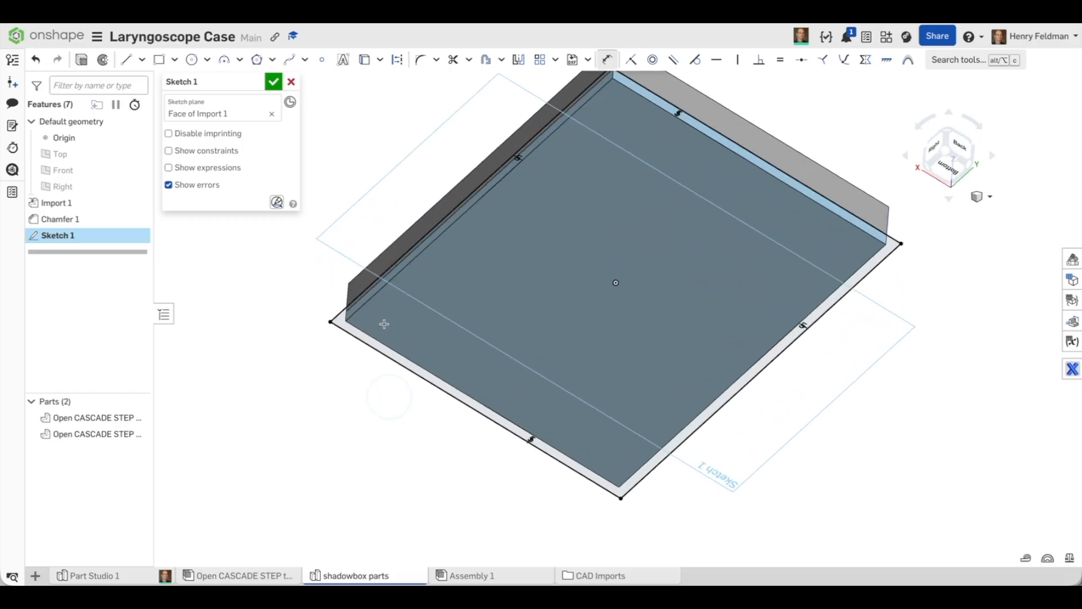
pyautogui.moveTo(378, 281); pyautogui.dragTo(358, 209, button='right')
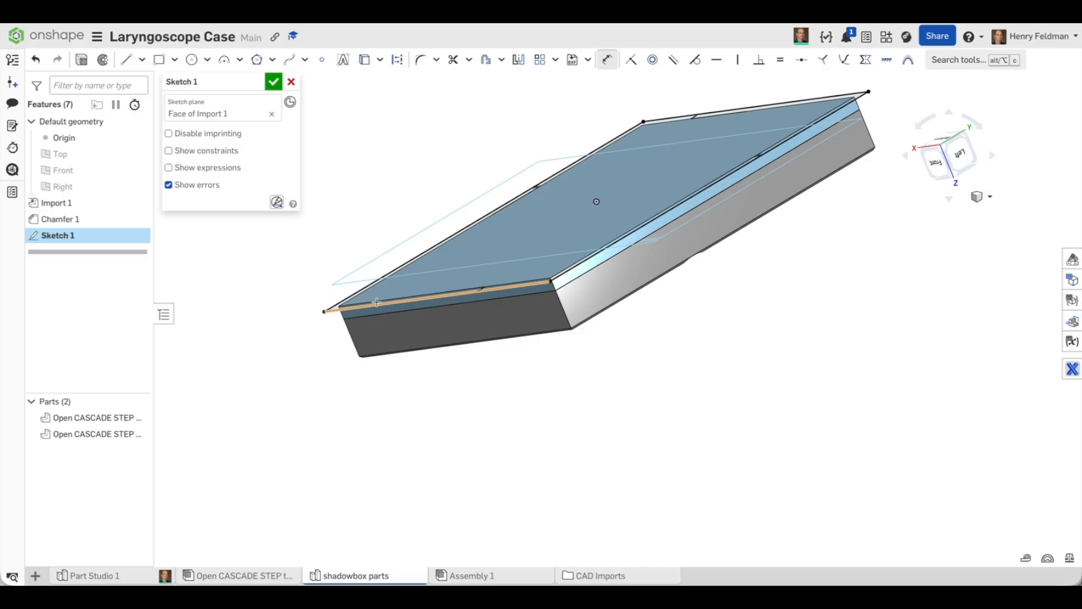
pyautogui.moveTo(387, 415)
pyautogui.mouseDown(button='right')
pyautogui.moveTo(385, 238)
pyautogui.moveTo(430, 242)
pyautogui.moveTo(387, 307)
pyautogui.mouseUp(button='right')
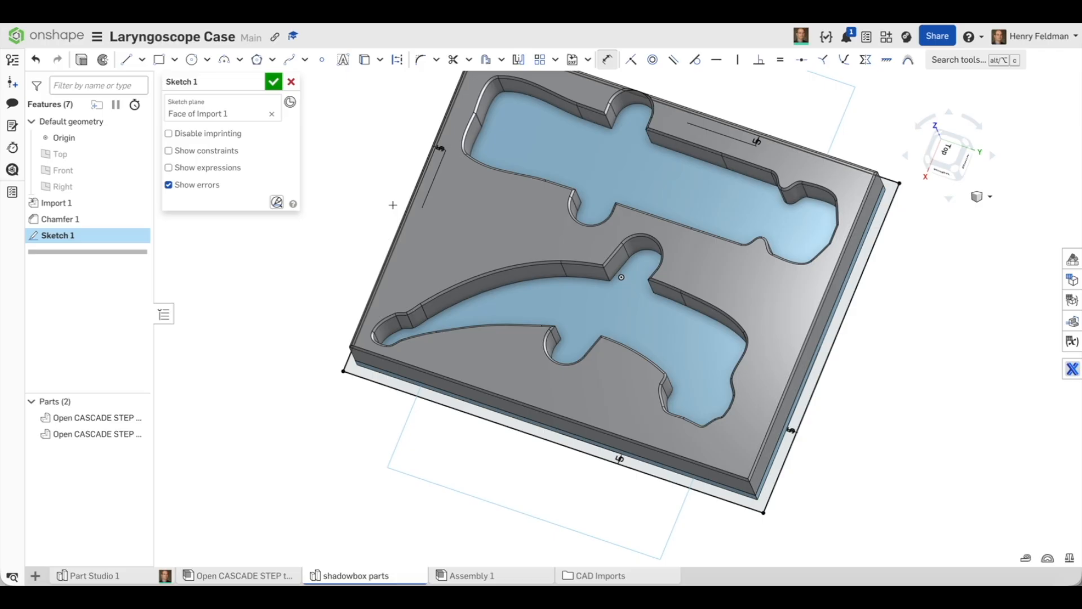
pyautogui.click(81, 60)
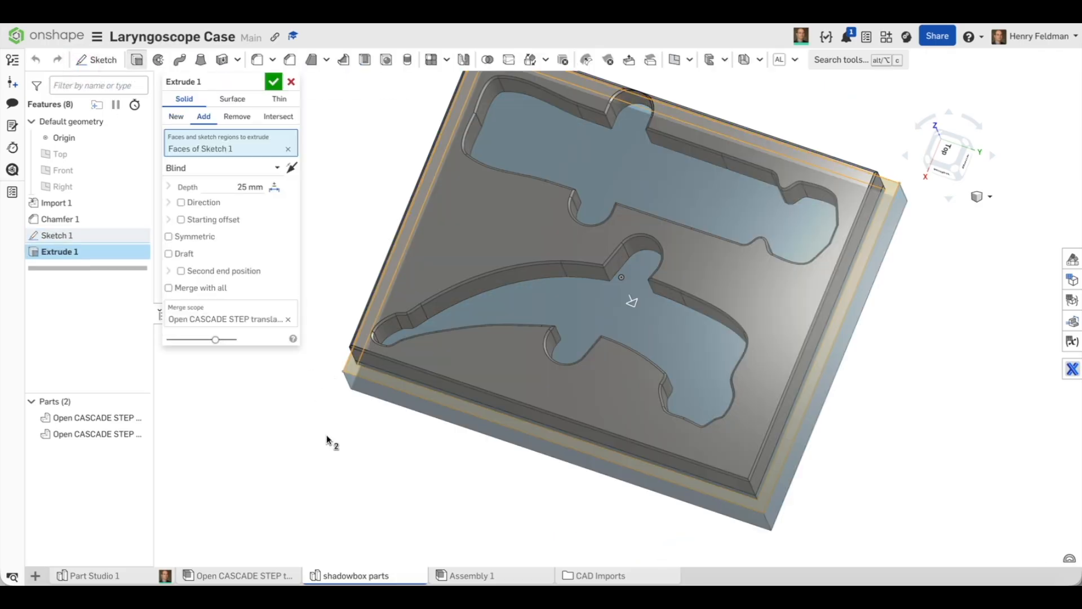
pyautogui.moveTo(328, 438); pyautogui.dragTo(331, 367, button='right')
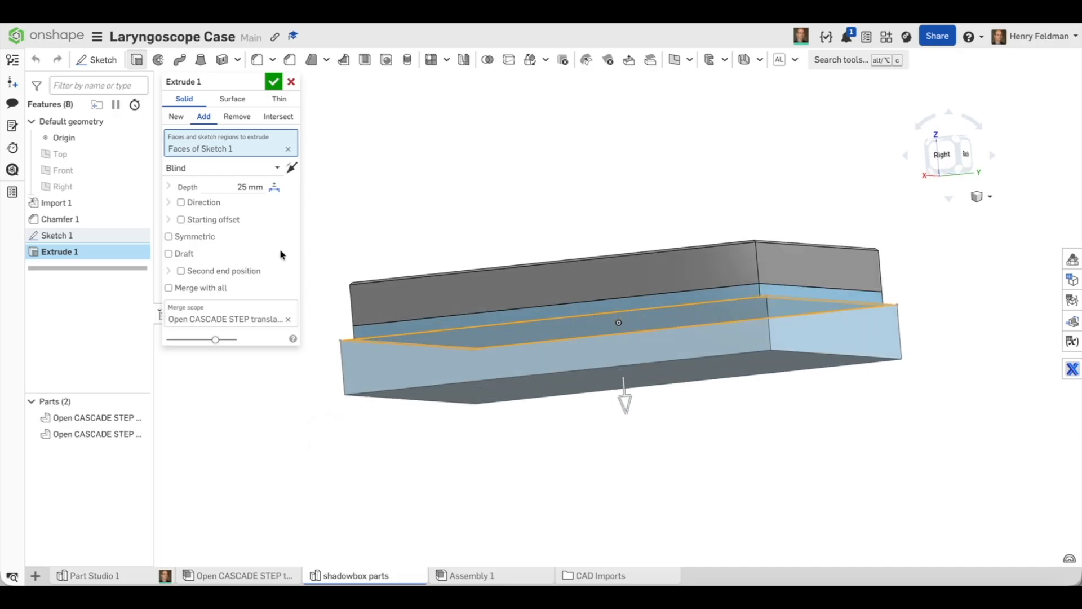
pyautogui.click(229, 178)
pyautogui.write('5')
pyautogui.click(176, 116)
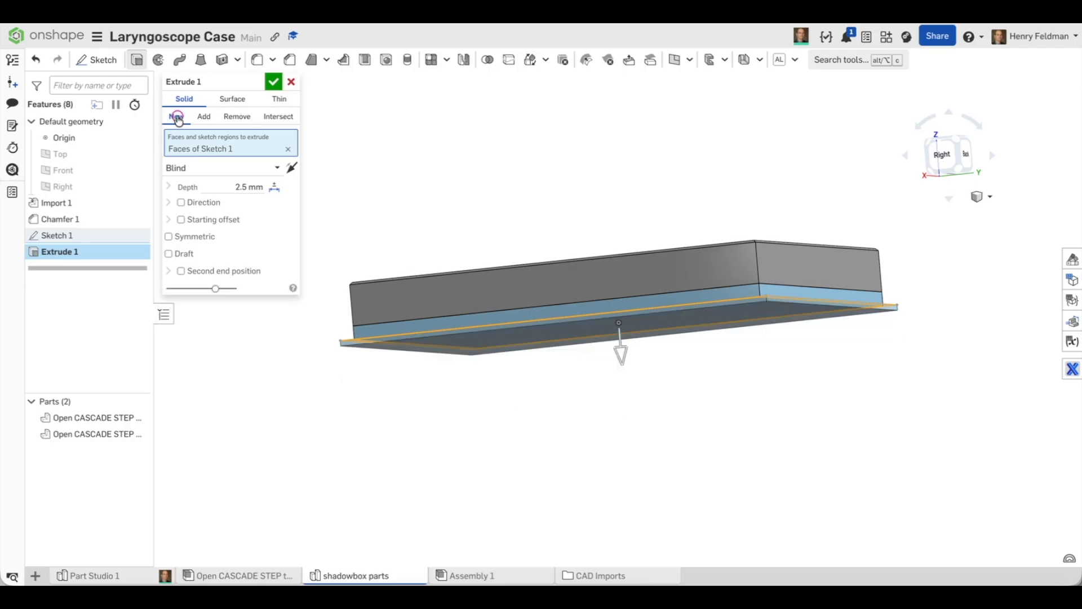
pyautogui.click(272, 81)
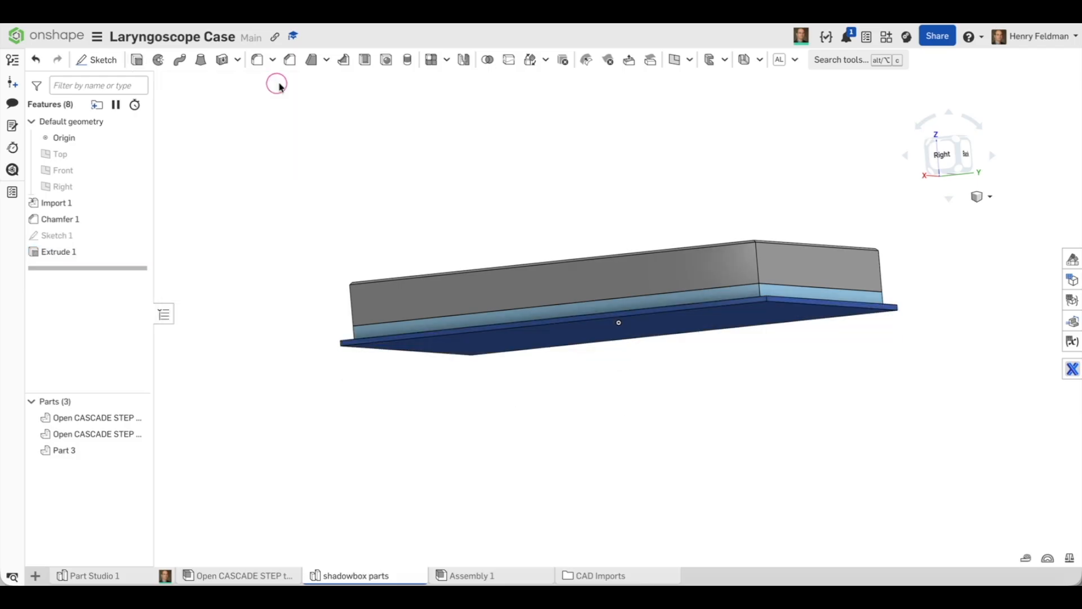
# Step: Show the rectangle sketch and set up an extrusion of its outer border region upward around the tray, merged with the case floor
pyautogui.moveTo(386, 126)
pyautogui.mouseDown(button='right')
pyautogui.moveTo(381, 193)
pyautogui.moveTo(395, 88)
pyautogui.moveTo(411, 53)
pyautogui.moveTo(387, 56)
pyautogui.moveTo(410, 58)
pyautogui.moveTo(391, 175)
pyautogui.mouseUp(button='right')
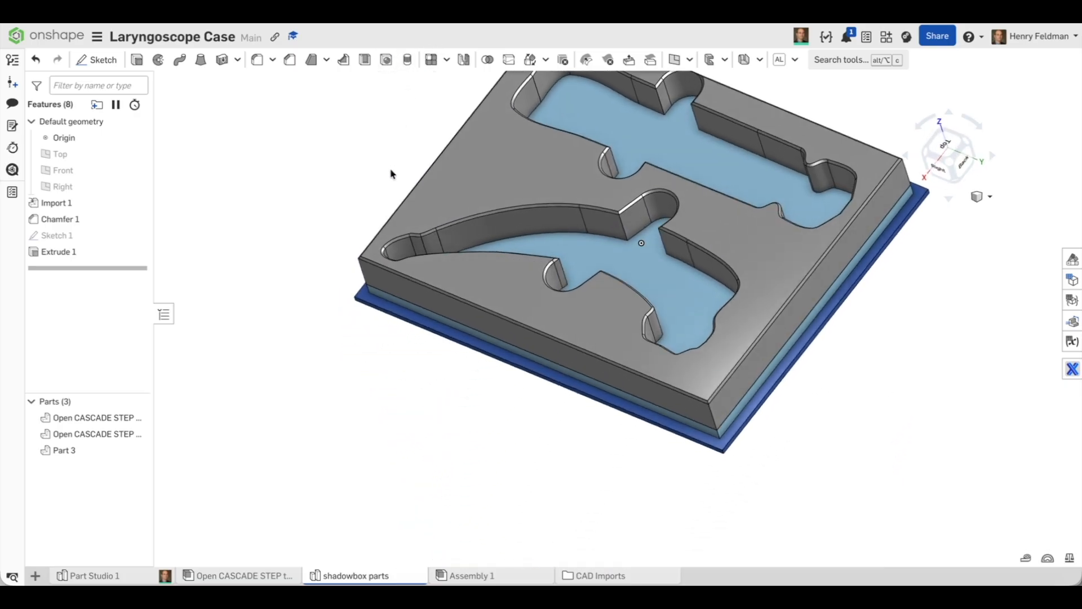
pyautogui.click(137, 59)
pyautogui.click(138, 235)
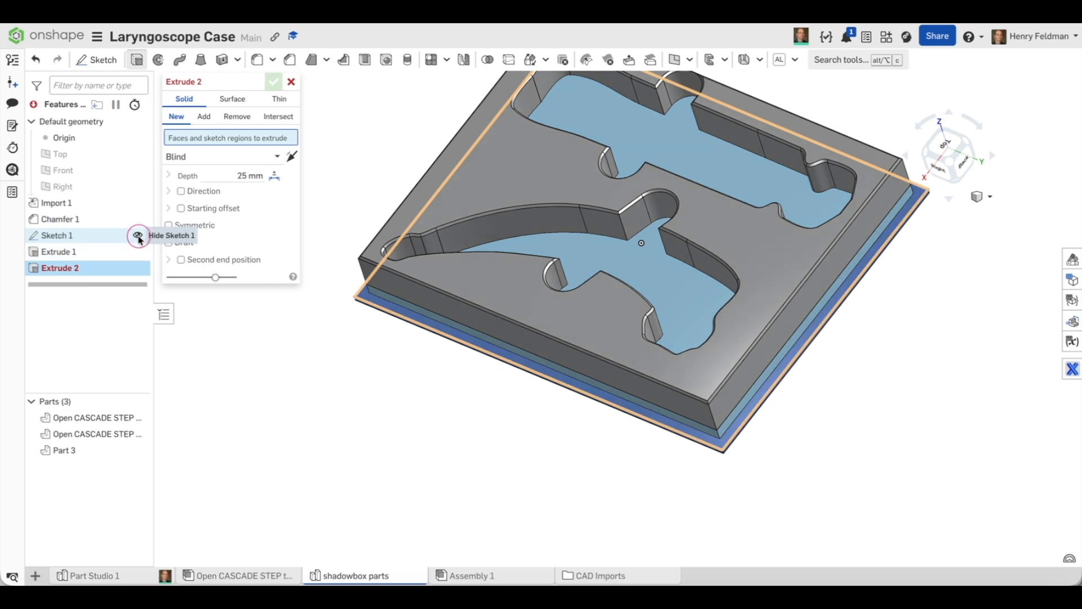
pyautogui.click(393, 314)
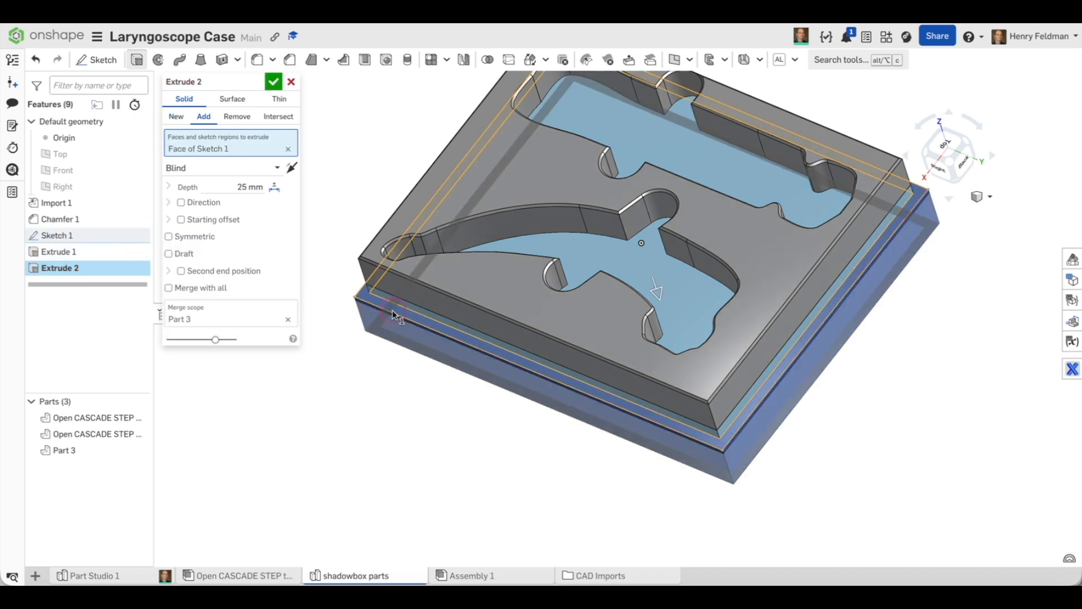
pyautogui.click(294, 171)
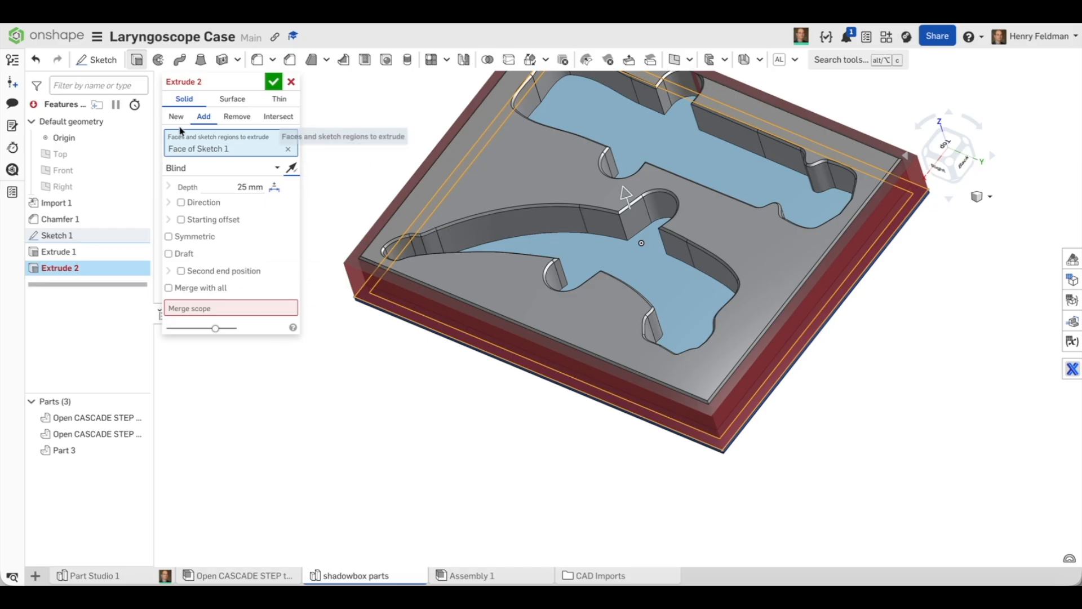
pyautogui.click(236, 314)
pyautogui.moveTo(341, 425); pyautogui.dragTo(344, 336, button='right')
pyautogui.click(461, 327)
pyautogui.moveTo(325, 435); pyautogui.dragTo(253, 481, button='right')
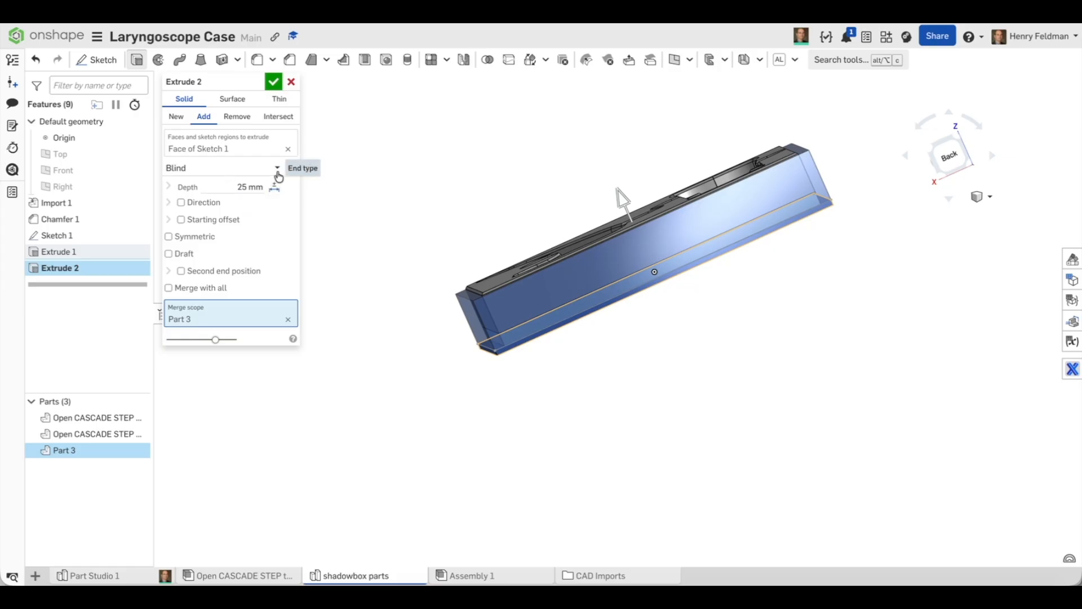
pyautogui.moveTo(436, 322); pyautogui.dragTo(455, 346, button='right')
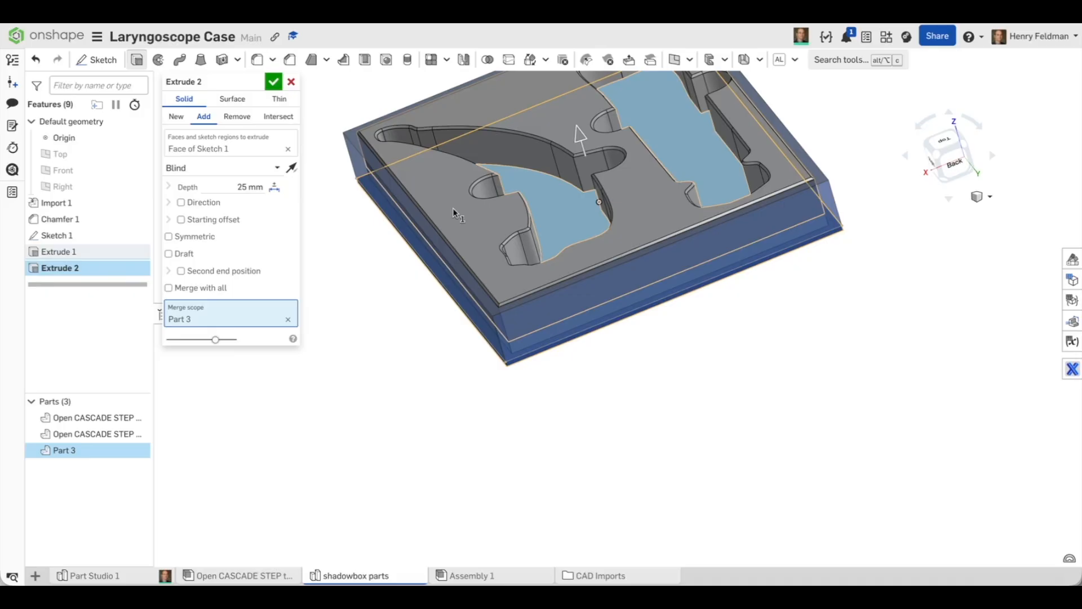
# Step: Set the case wall extrusion's depth to 30 mm and complete it
pyautogui.click(224, 183)
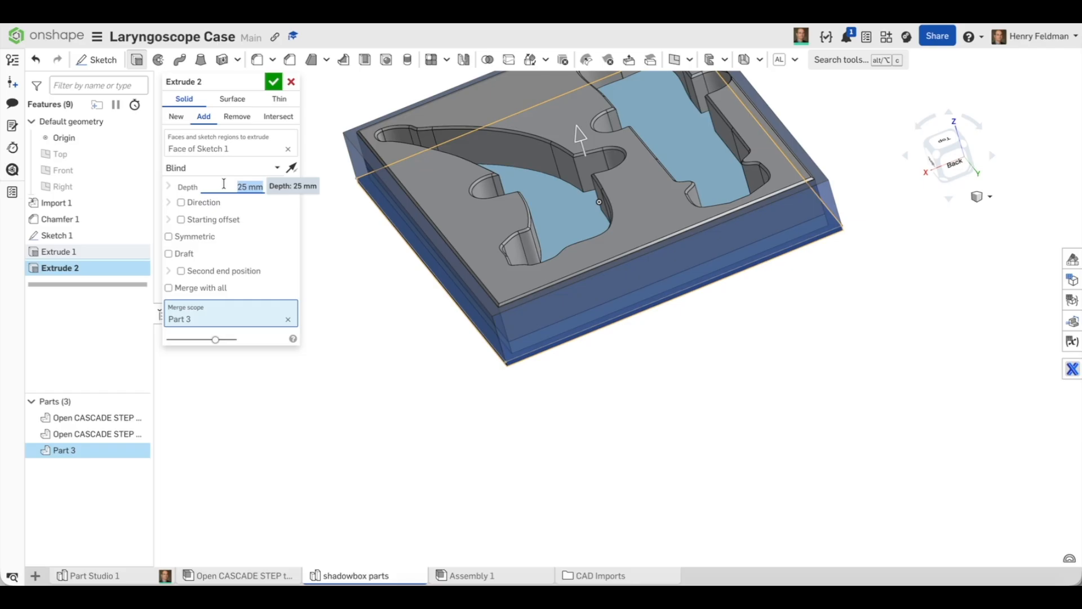
pyautogui.write('28')
pyautogui.press('Return')
pyautogui.moveTo(303, 309)
pyautogui.mouseDown(button='right')
pyautogui.moveTo(302, 286)
pyautogui.moveTo(304, 304)
pyautogui.moveTo(288, 313)
pyautogui.mouseUp(button='right')
pyautogui.write('30')
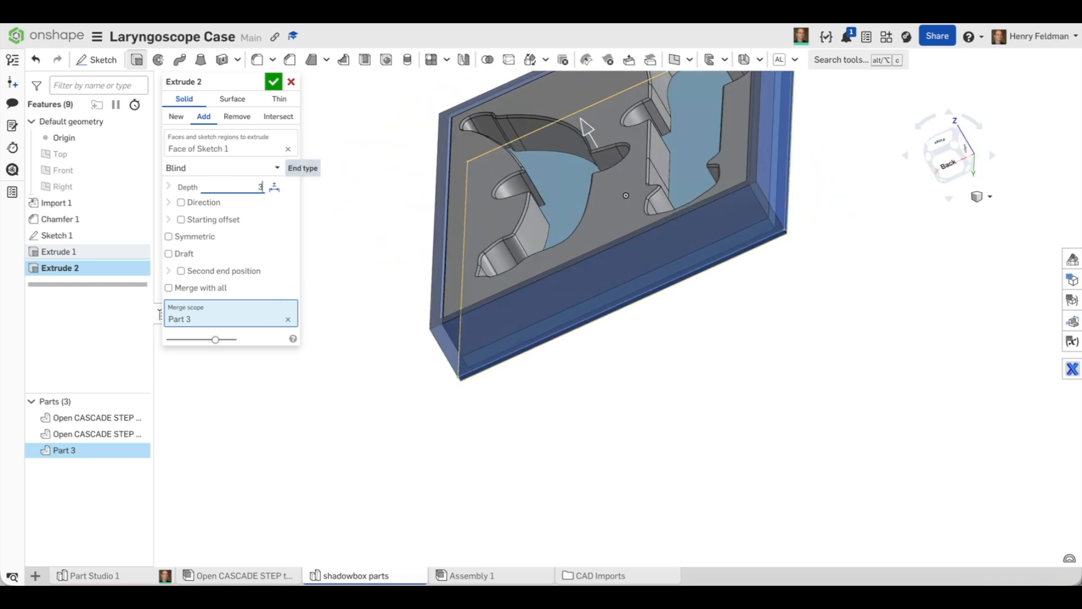
pyautogui.press('Return')
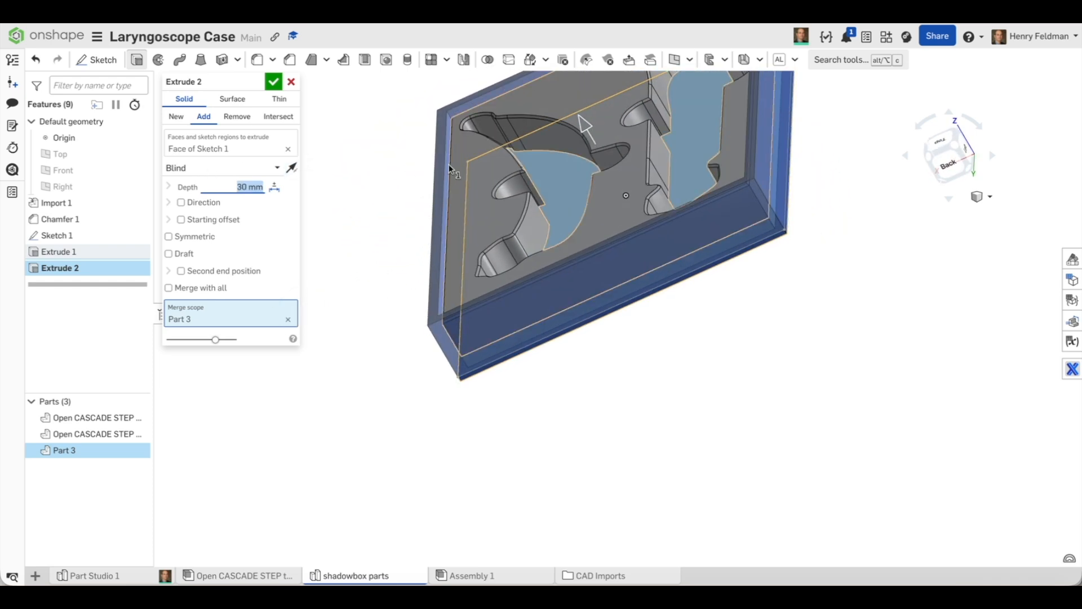
pyautogui.click(274, 82)
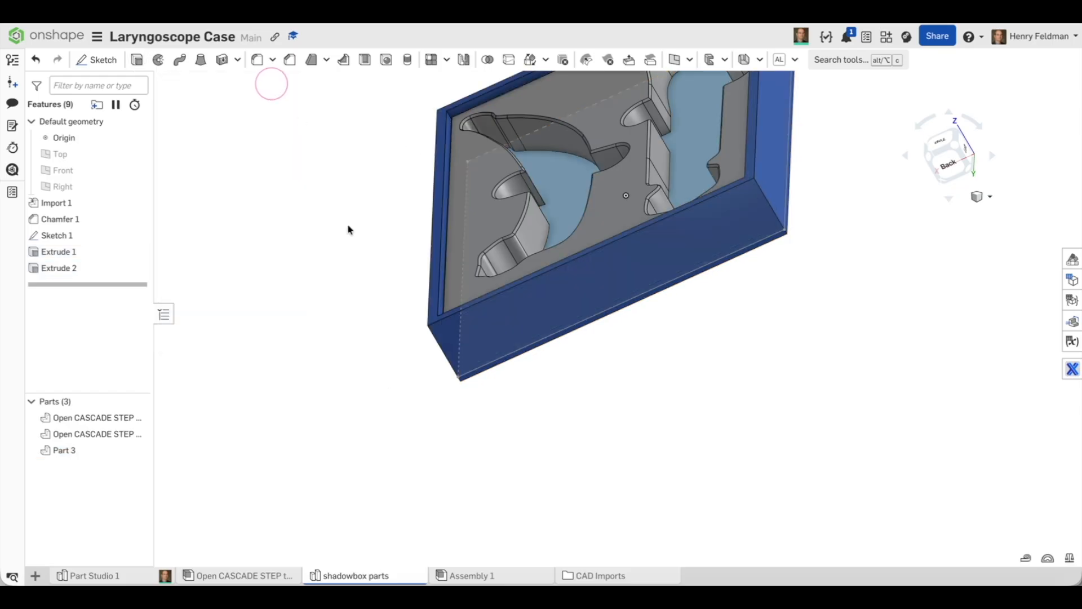
# Step: Fillet the four vertical outer corner edges of the case with a 5 mm radius
pyautogui.moveTo(383, 413); pyautogui.dragTo(398, 365, button='right')
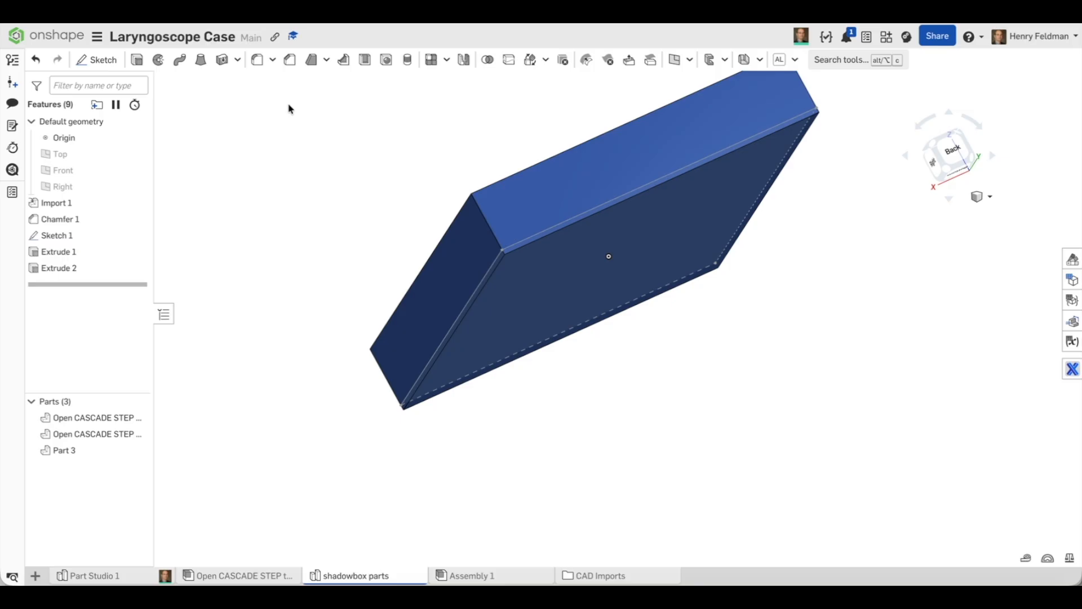
pyautogui.click(257, 59)
pyautogui.click(489, 222)
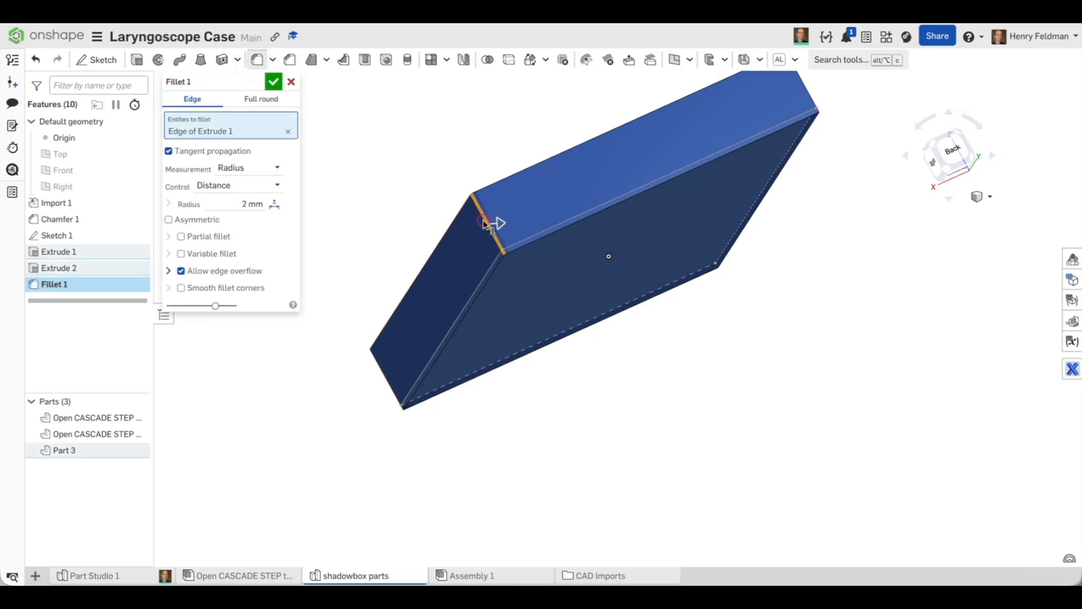
pyautogui.click(380, 366)
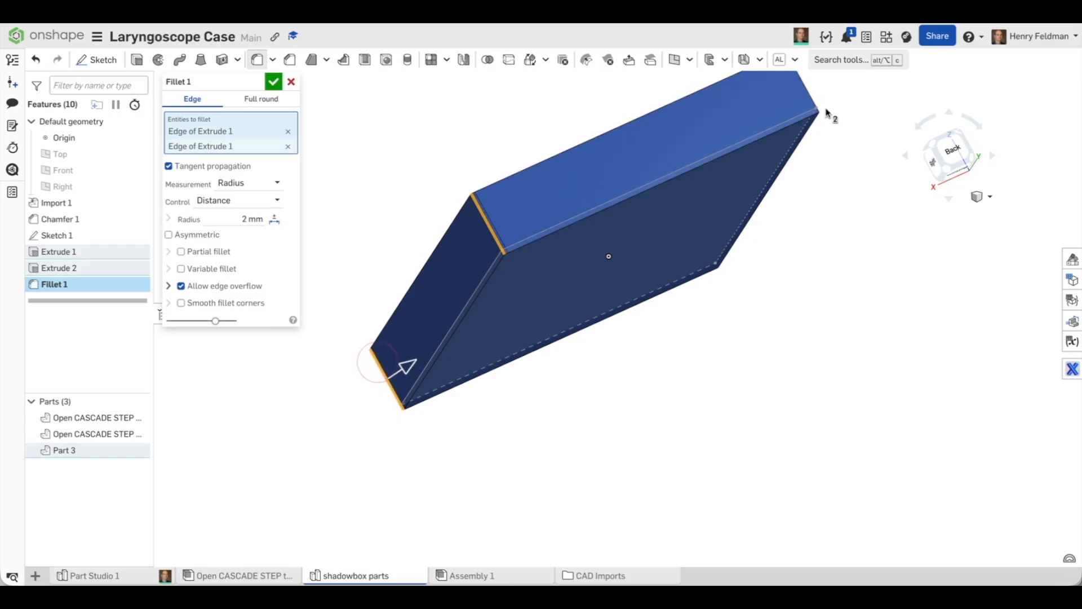
pyautogui.click(812, 96)
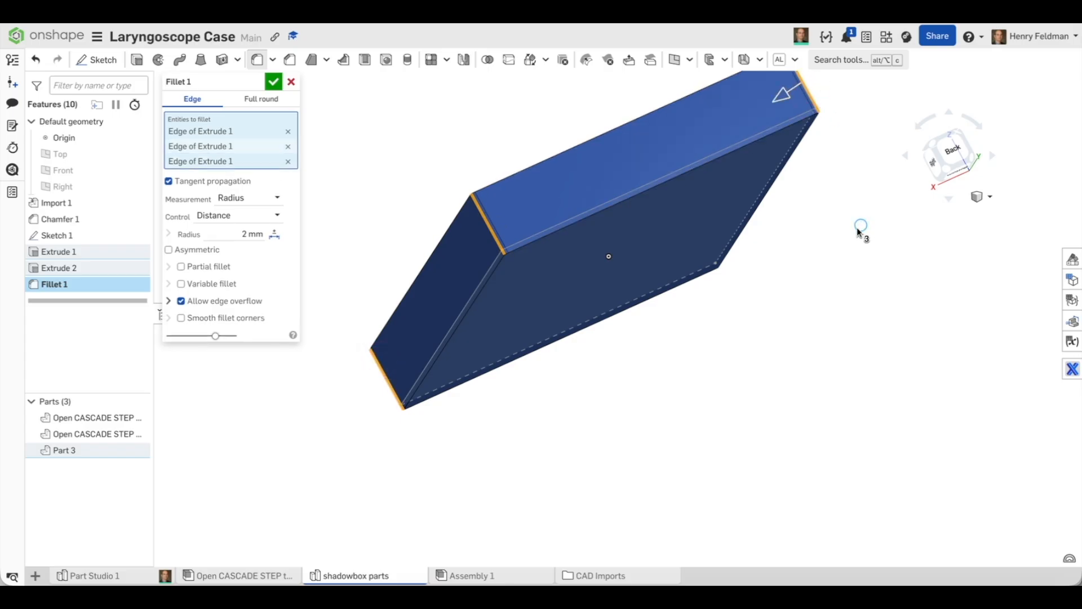
pyautogui.moveTo(857, 230); pyautogui.dragTo(755, 287, button='right')
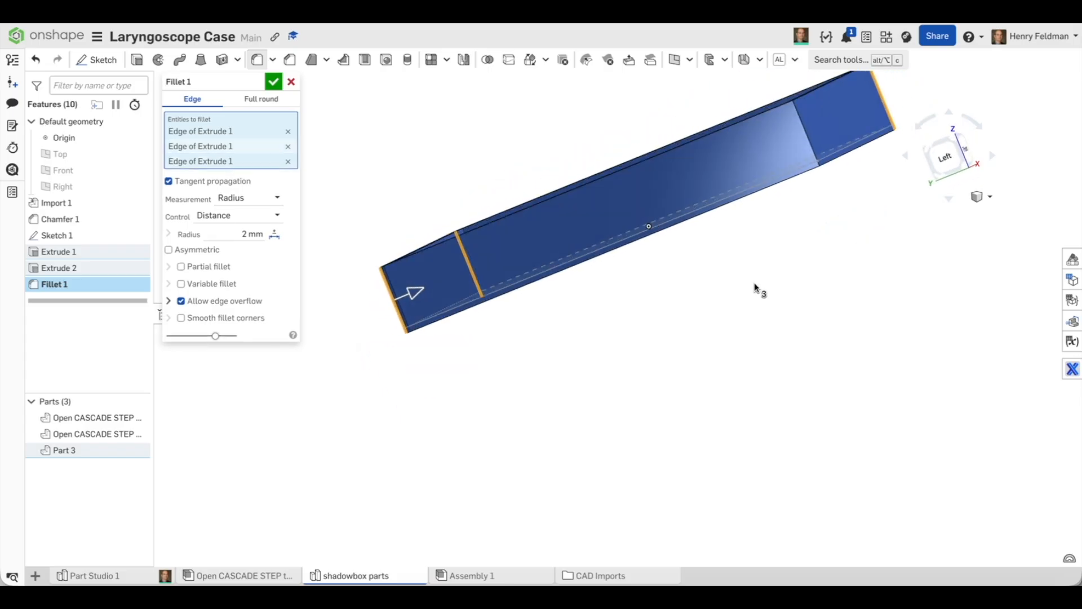
pyautogui.click(805, 137)
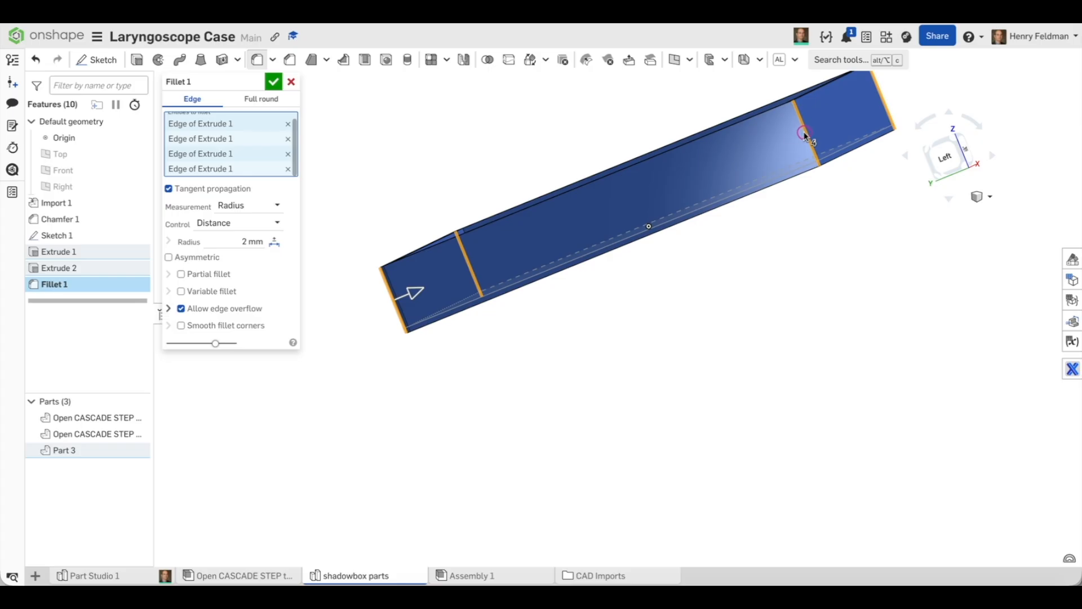
pyautogui.click(227, 252)
pyautogui.write('5')
pyautogui.press('Return')
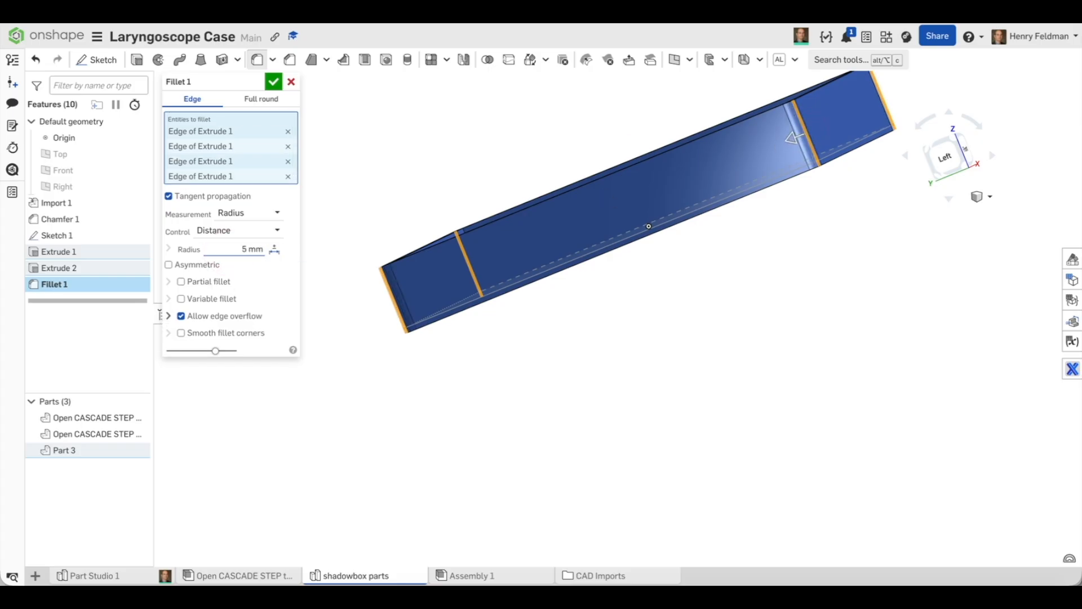
pyautogui.moveTo(397, 405); pyautogui.dragTo(417, 487, button='right')
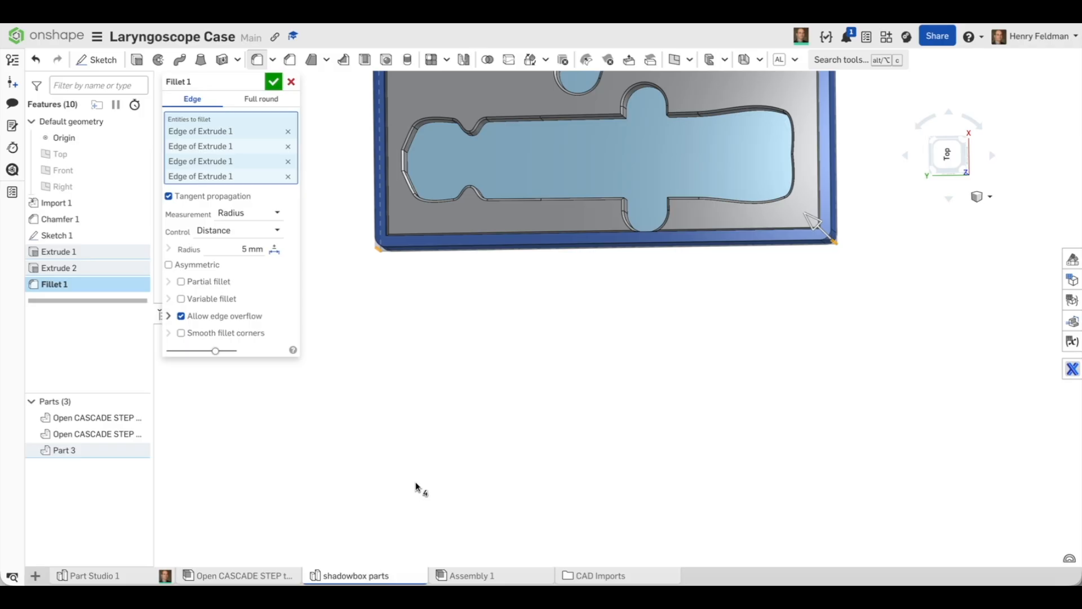
pyautogui.moveTo(417, 486); pyautogui.dragTo(415, 425, button='right')
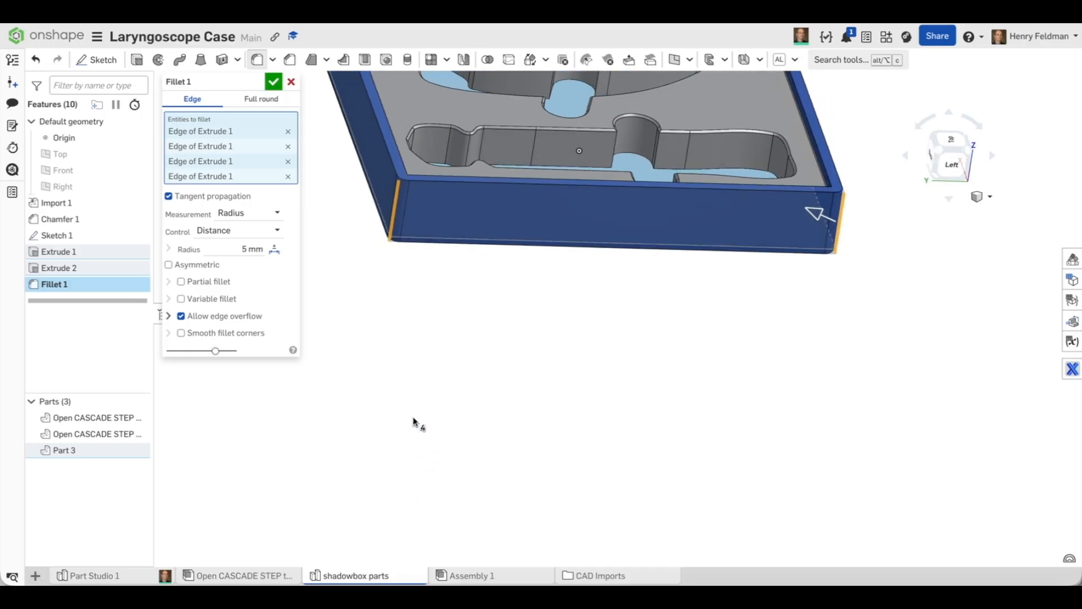
pyautogui.click(274, 82)
# Step: Toggle the visibility of the two imported foam parts and inspect how they sit inside the case
pyautogui.moveTo(359, 361); pyautogui.dragTo(316, 375, button='right')
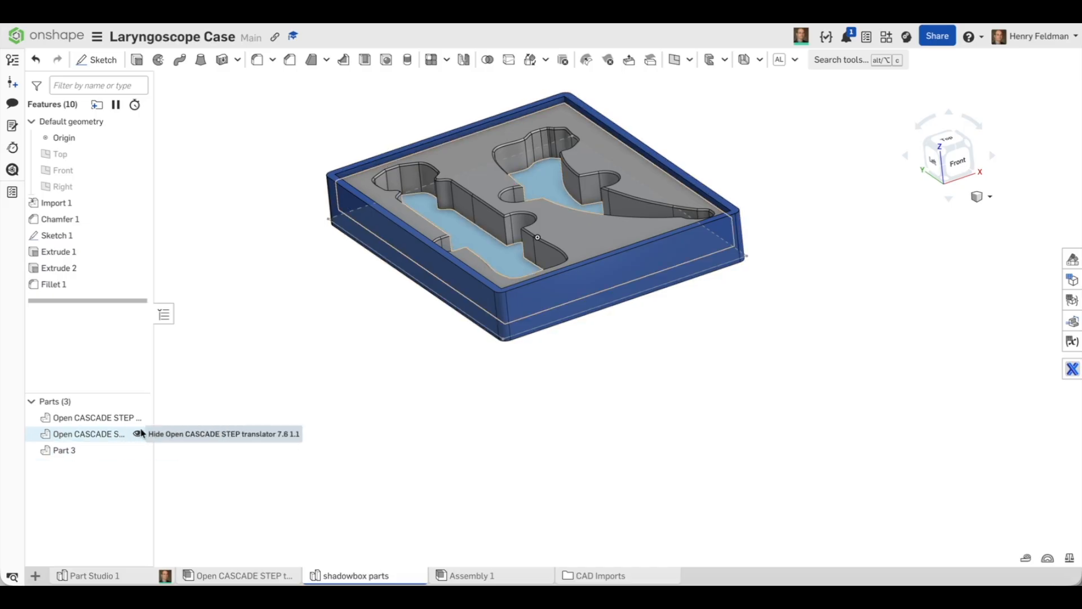
pyautogui.click(139, 434)
pyautogui.click(139, 433)
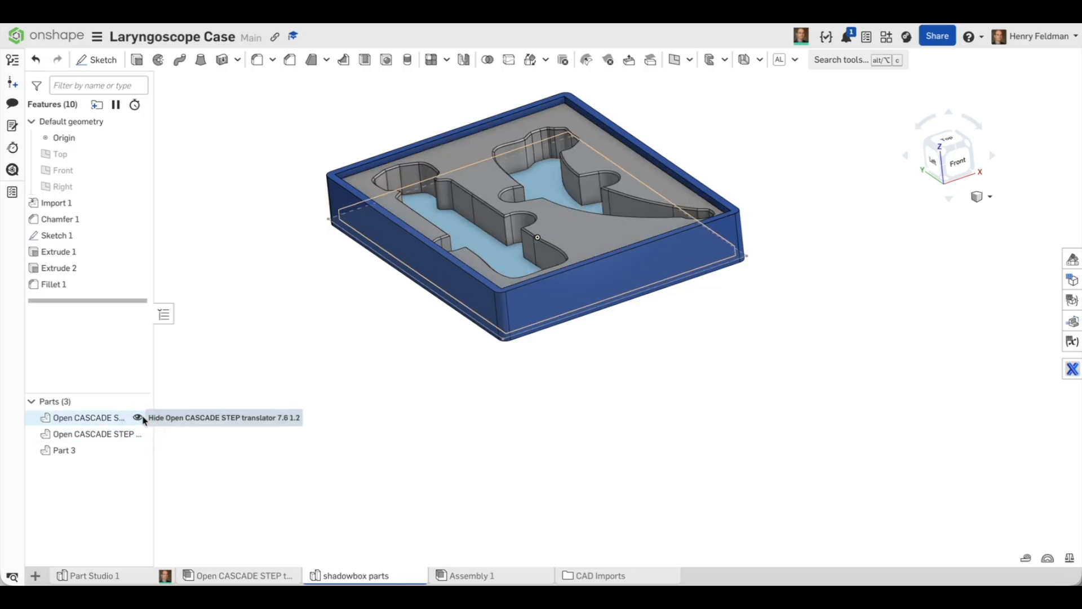
pyautogui.click(139, 418)
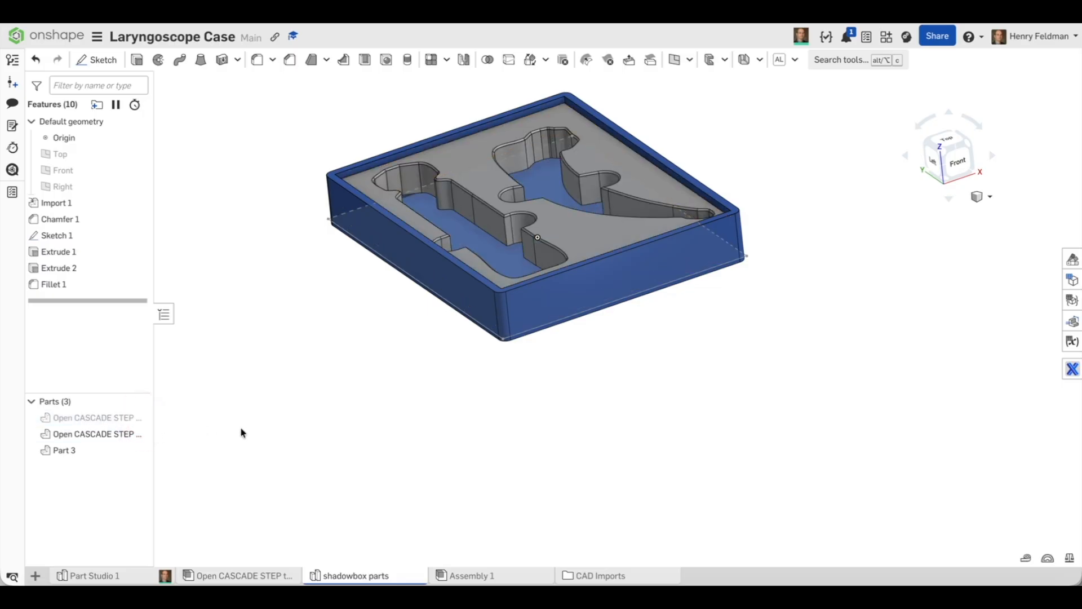
pyautogui.moveTo(242, 430); pyautogui.dragTo(193, 418, button='right')
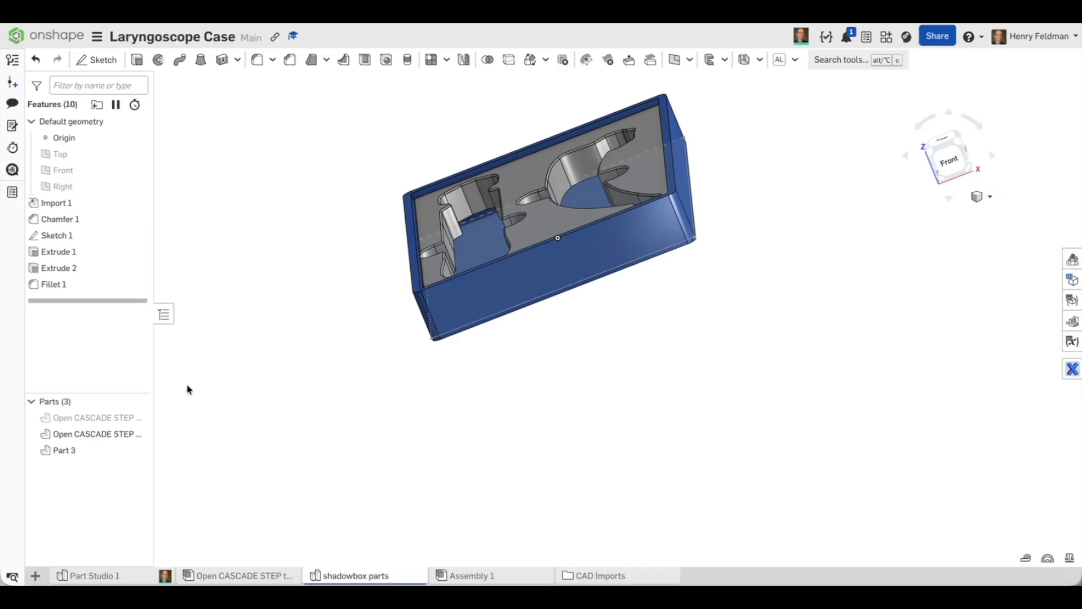
pyautogui.click(138, 416)
pyautogui.click(138, 416)
pyautogui.click(137, 418)
pyautogui.moveTo(324, 406)
pyautogui.mouseDown(button='right')
pyautogui.moveTo(319, 425)
pyautogui.moveTo(350, 474)
pyautogui.moveTo(340, 426)
pyautogui.mouseUp(button='right')
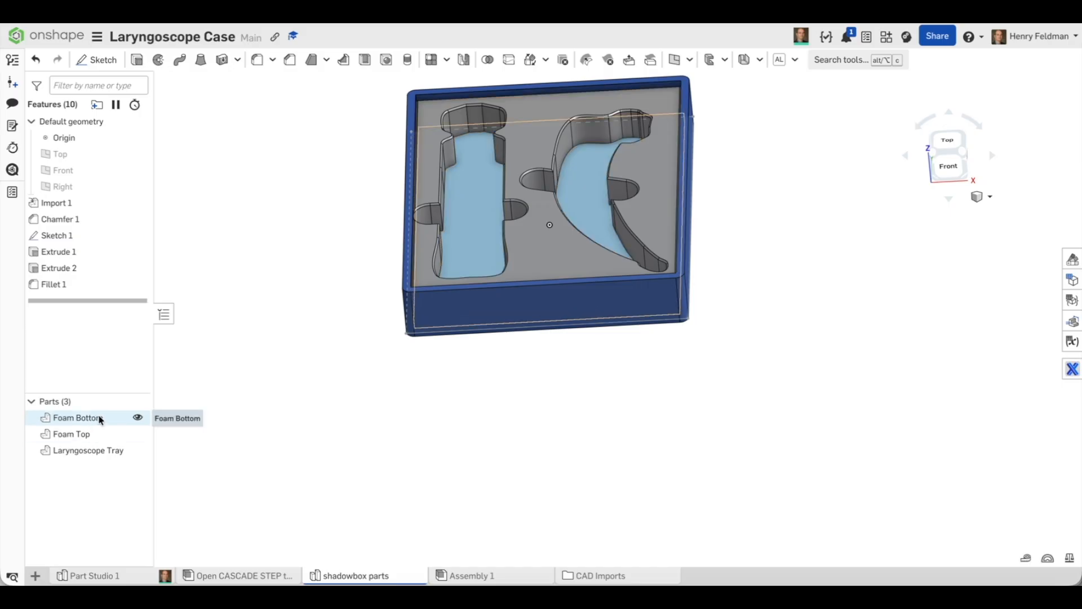
# Step: Export the Laryngoscope Tray part as a 3MF file at Fine resolution with the Download option
pyautogui.click(88, 454)
pyautogui.rightClick(87, 456)
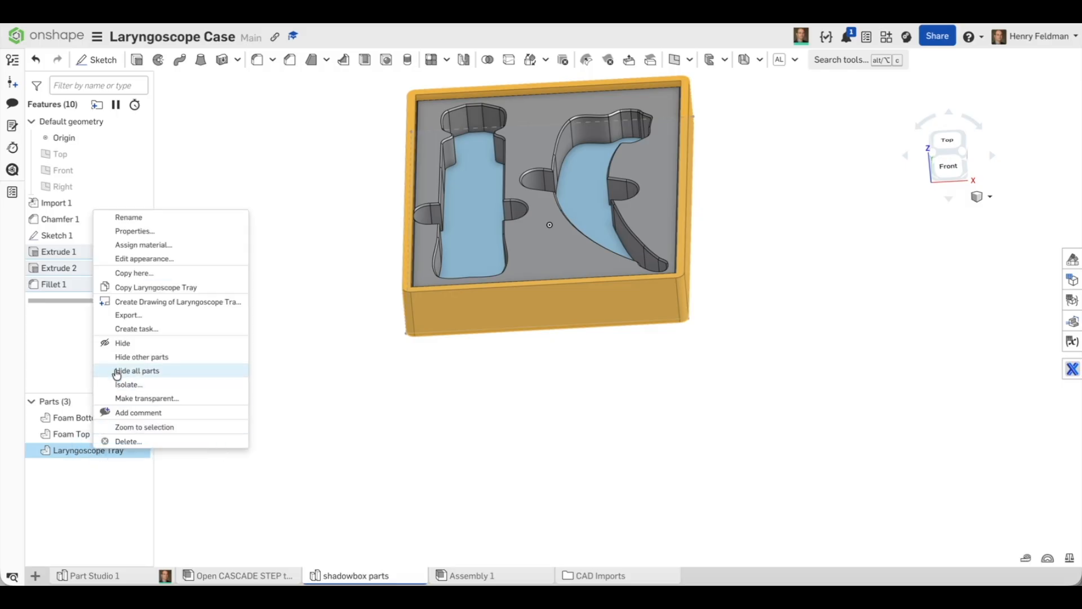
pyautogui.click(138, 322)
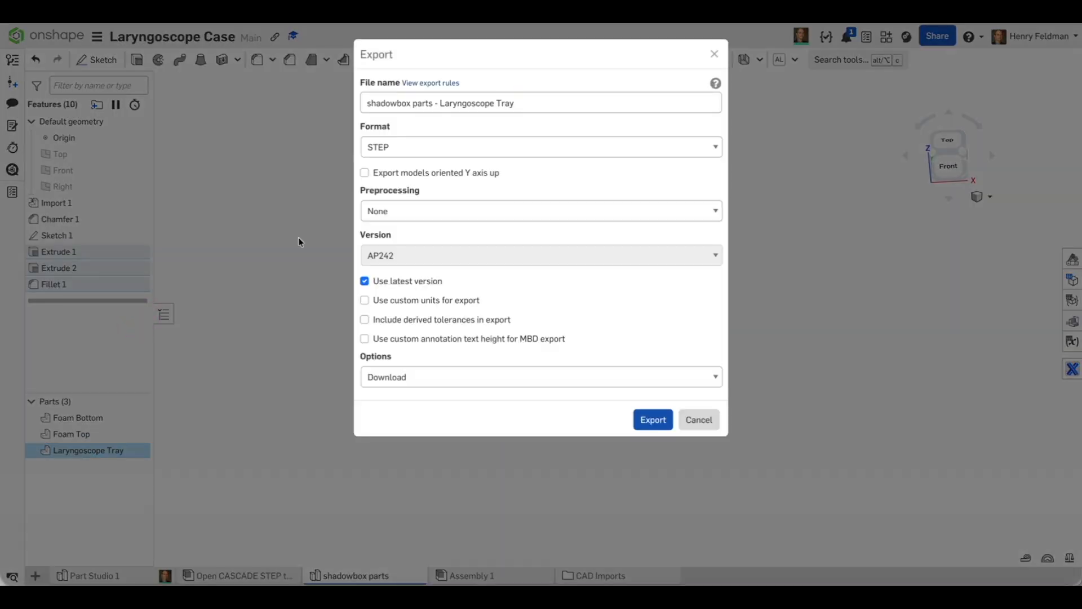
pyautogui.click(408, 156)
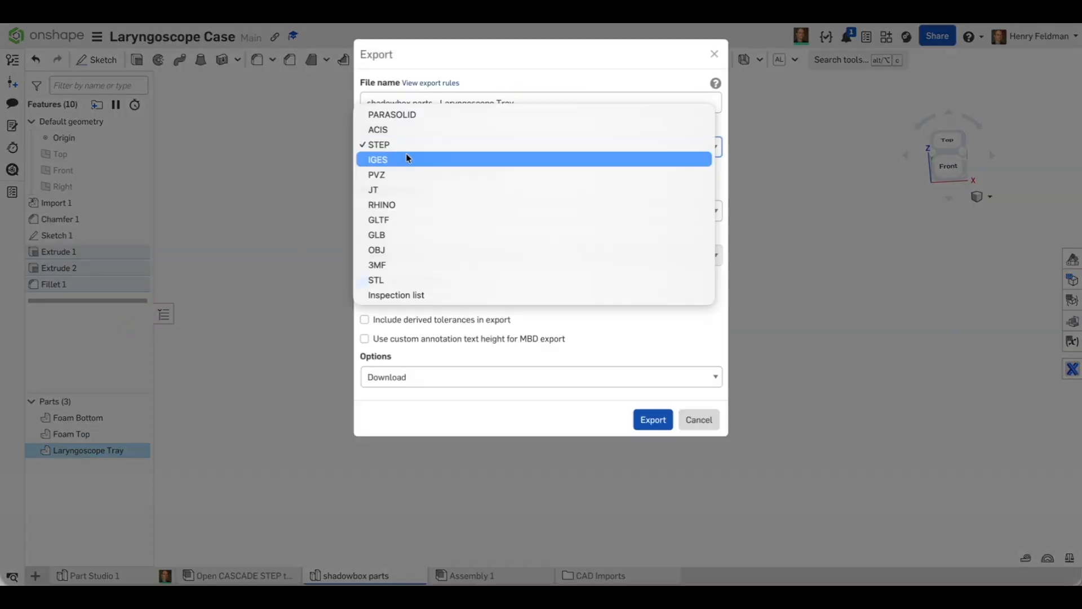
pyautogui.click(387, 266)
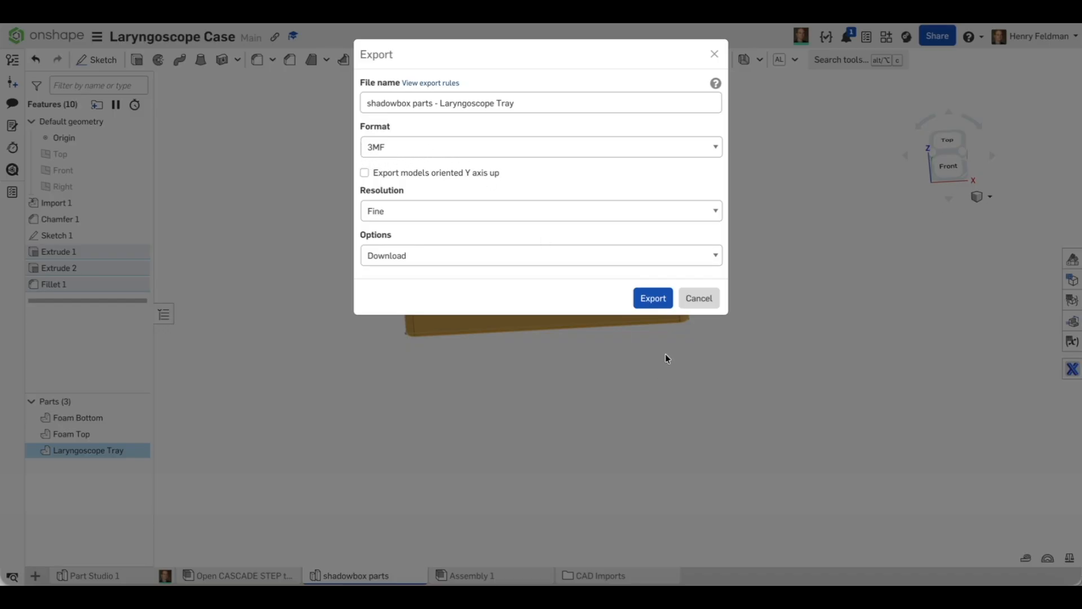
pyautogui.click(658, 302)
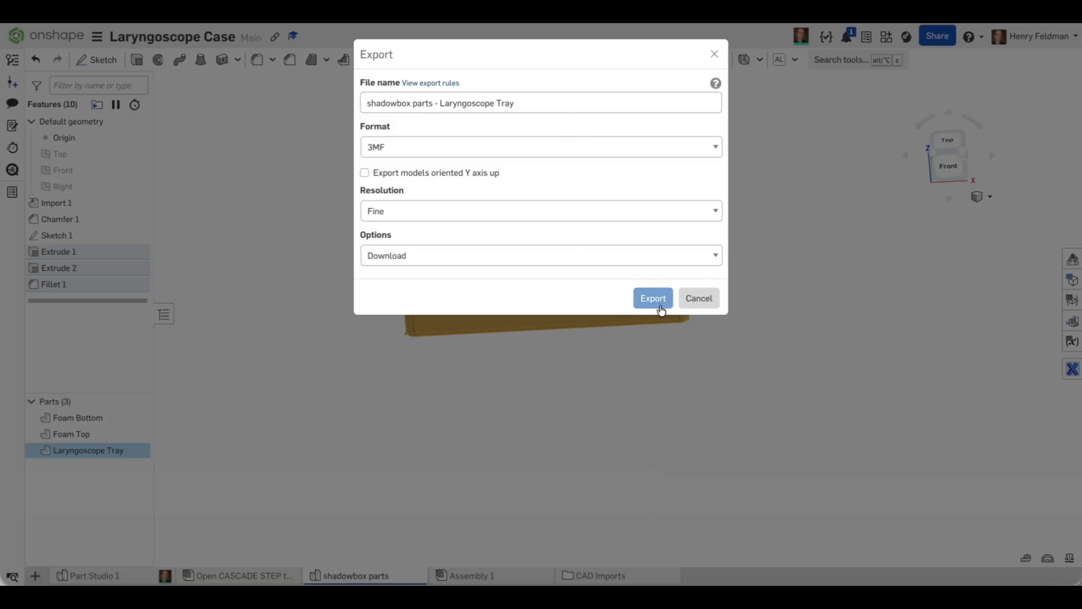
pyautogui.click(655, 305)
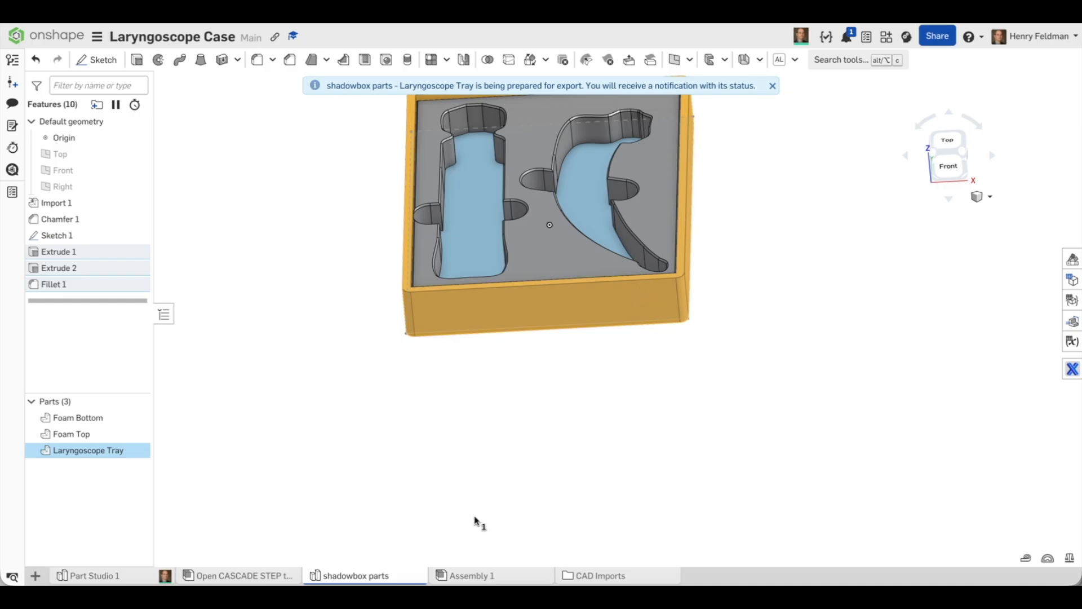
# Step: Switch to PrusaSlicer, dismiss the tip, and import "shadowbox parts - Laryngoscope Tray.3mf" from the Downloads folder onto the print bed
pyautogui.click(347, 585)
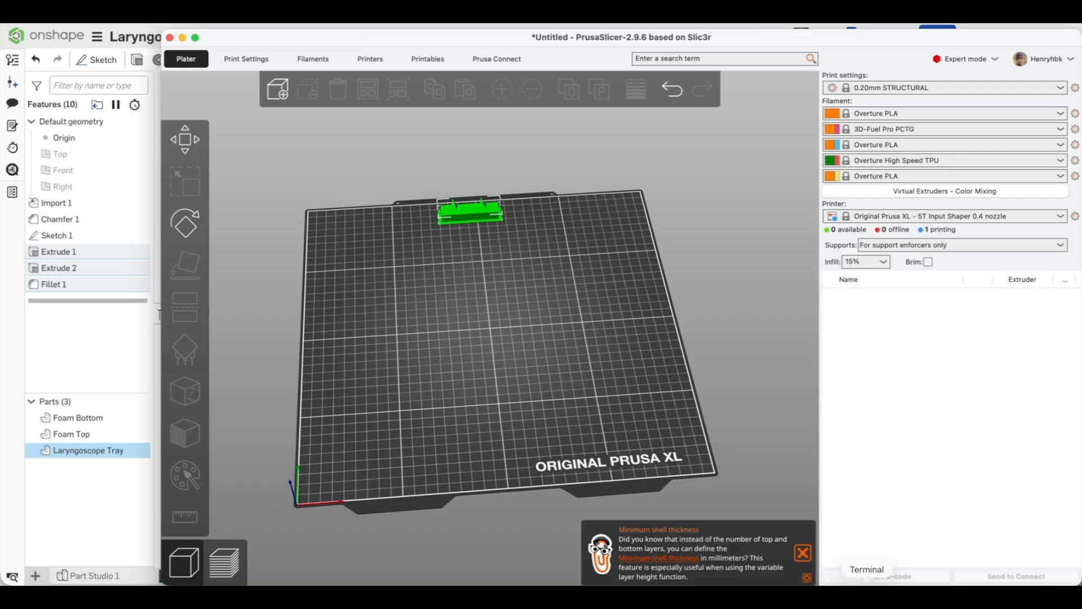
pyautogui.click(803, 553)
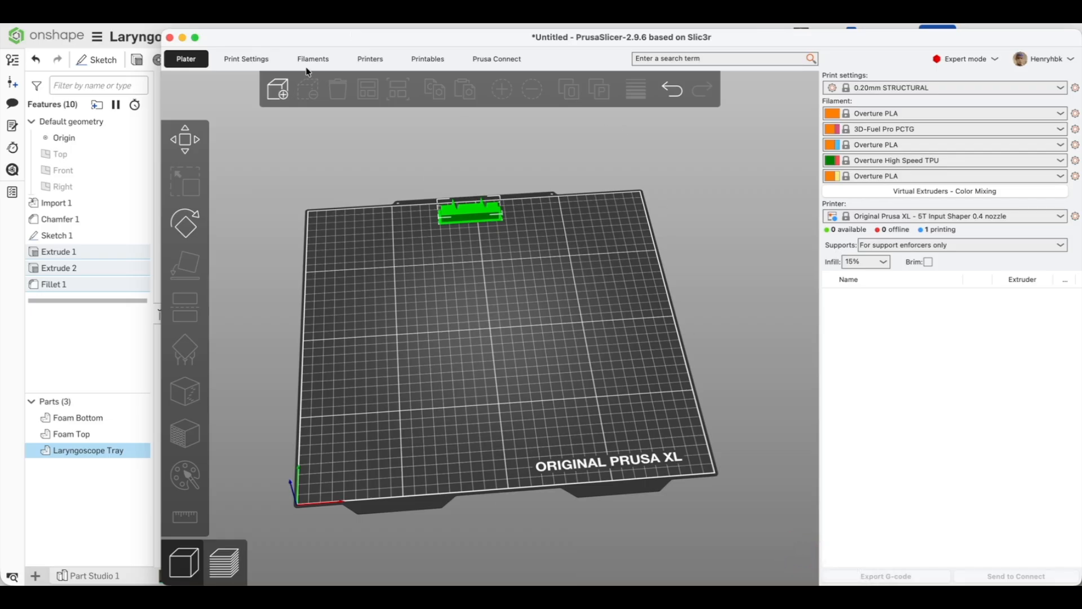
pyautogui.click(286, 95)
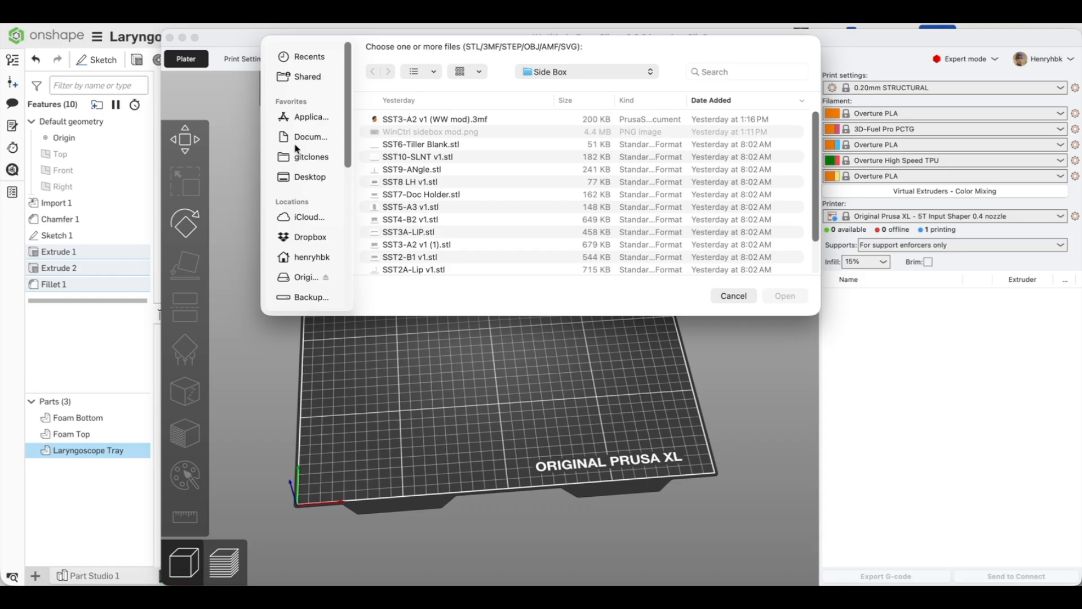
pyautogui.click(573, 72)
pyautogui.click(573, 85)
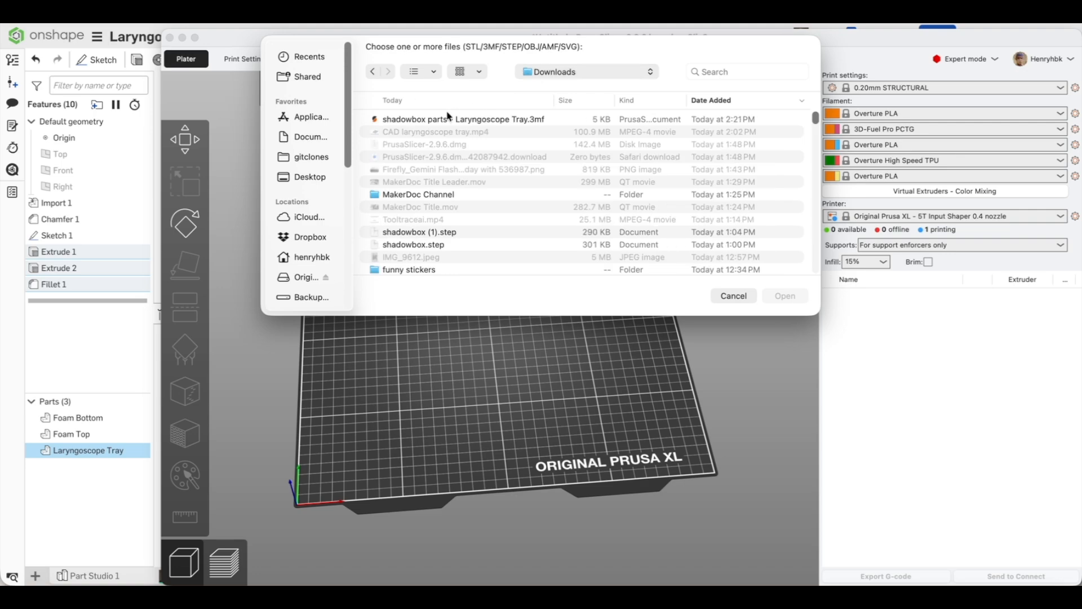
pyautogui.click(432, 121)
pyautogui.doubleClick(433, 121)
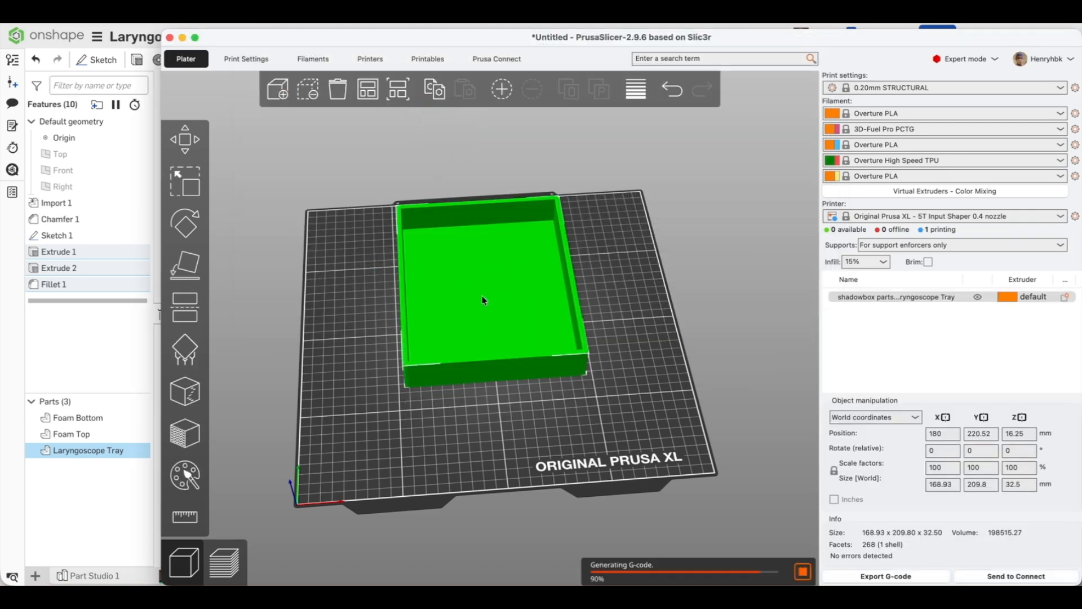
# Step: Change the first extruder's filament colour to light sky blue
pyautogui.moveTo(433, 407)
pyautogui.mouseDown()
pyautogui.moveTo(377, 397)
pyautogui.moveTo(422, 408)
pyautogui.mouseUp()
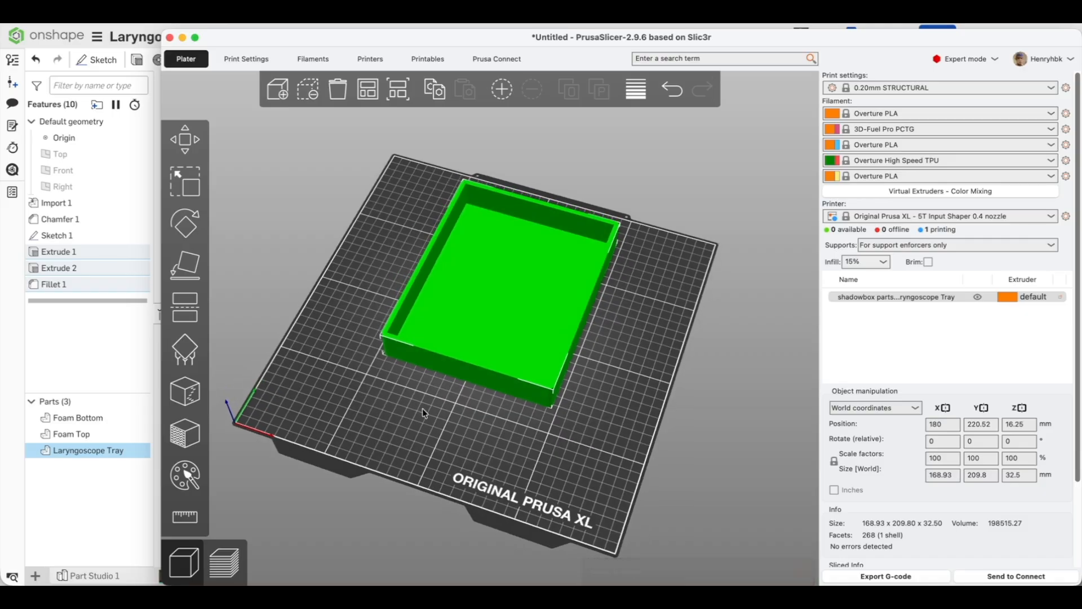
pyautogui.click(839, 115)
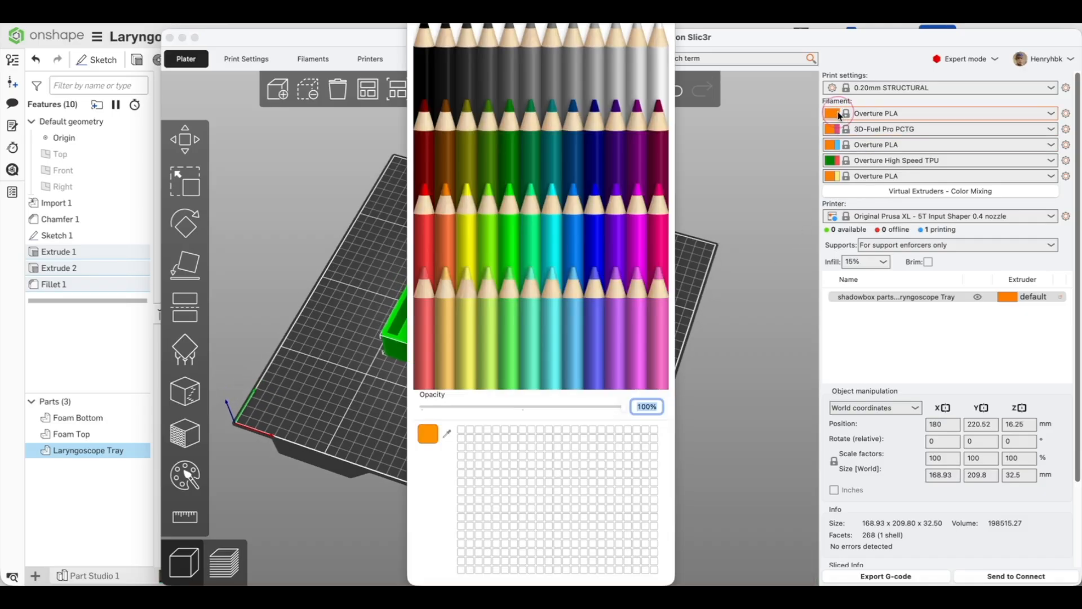
pyautogui.click(454, 120)
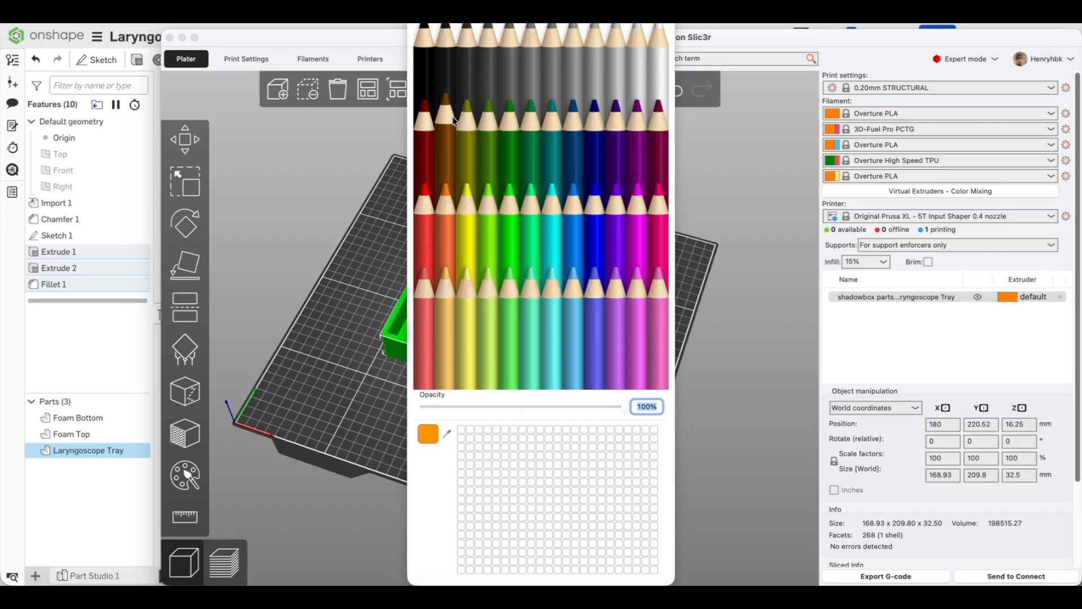
pyautogui.click(460, 62)
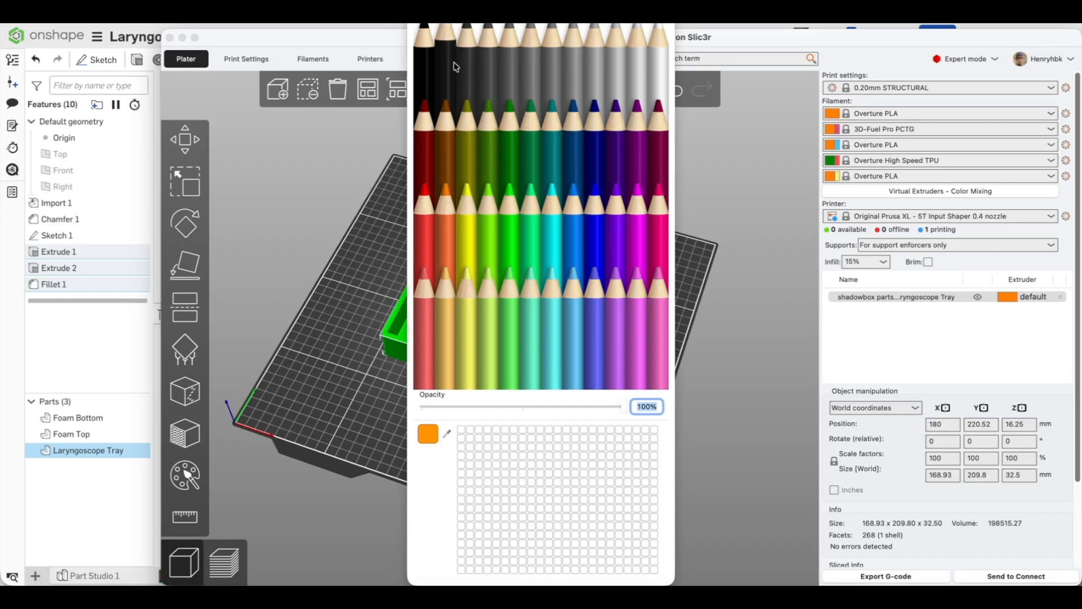
pyautogui.click(574, 298)
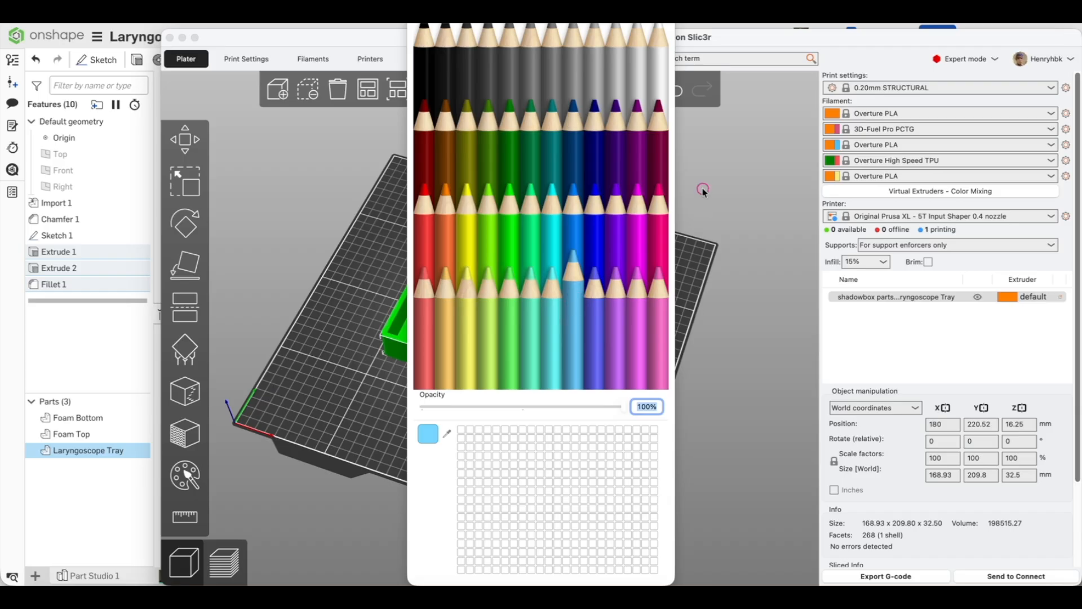
pyautogui.press('Escape')
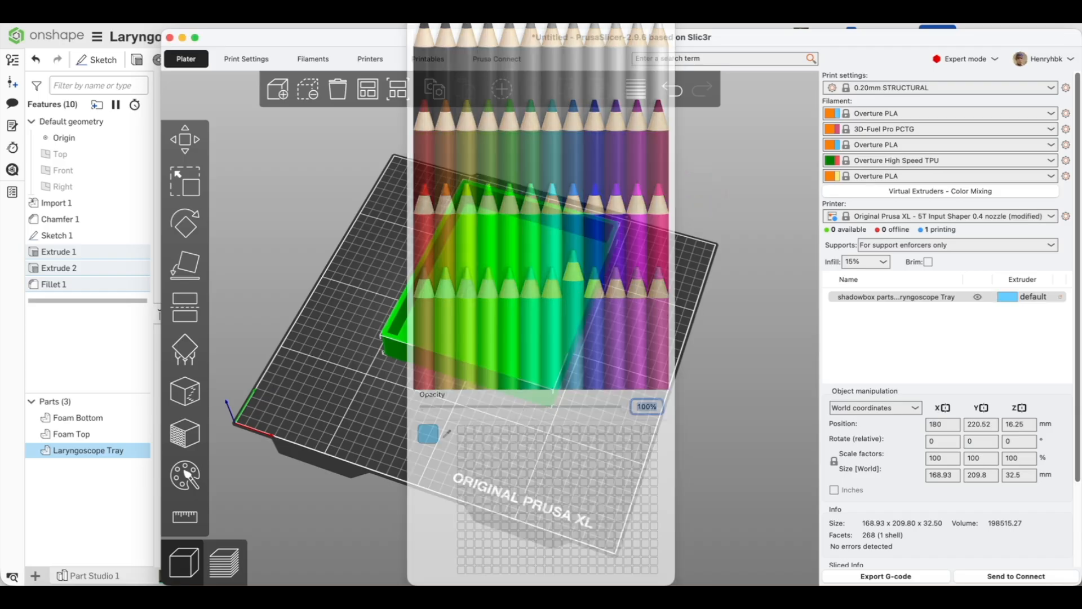
# Step: Move the tray toward the middle of the print bed, at about X 180, Y 176 mm, and review its filament and print-time estimates
pyautogui.moveTo(488, 310); pyautogui.dragTo(473, 347)
pyautogui.moveTo(573, 465)
pyautogui.mouseDown()
pyautogui.moveTo(478, 453)
pyautogui.moveTo(546, 478)
pyautogui.moveTo(580, 448)
pyautogui.moveTo(584, 465)
pyautogui.mouseUp()
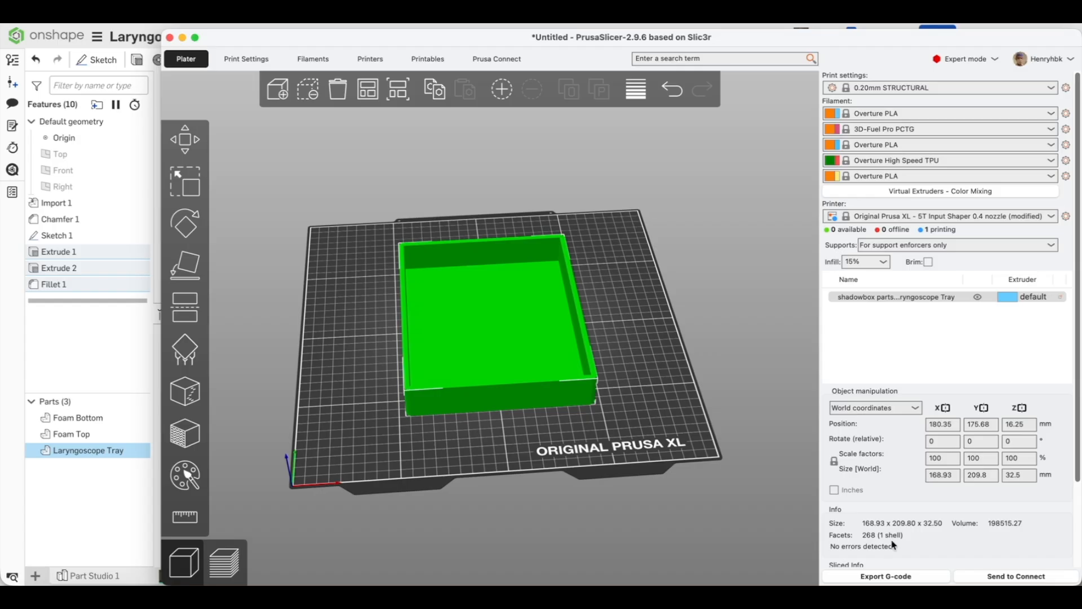
pyautogui.scroll(-4, 895, 545)
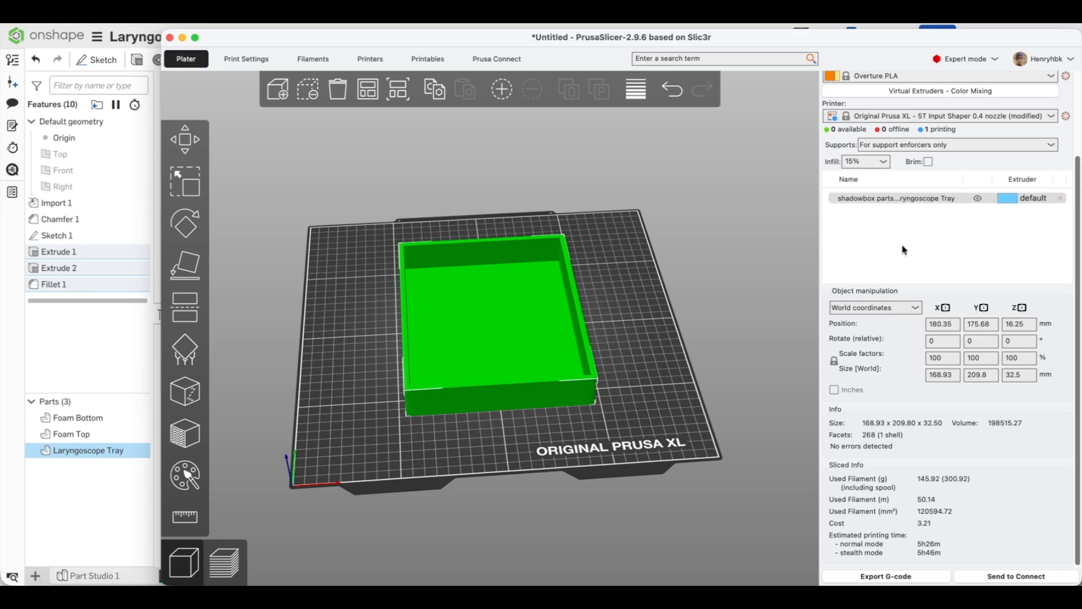
pyautogui.scroll(-10, 742, 194)
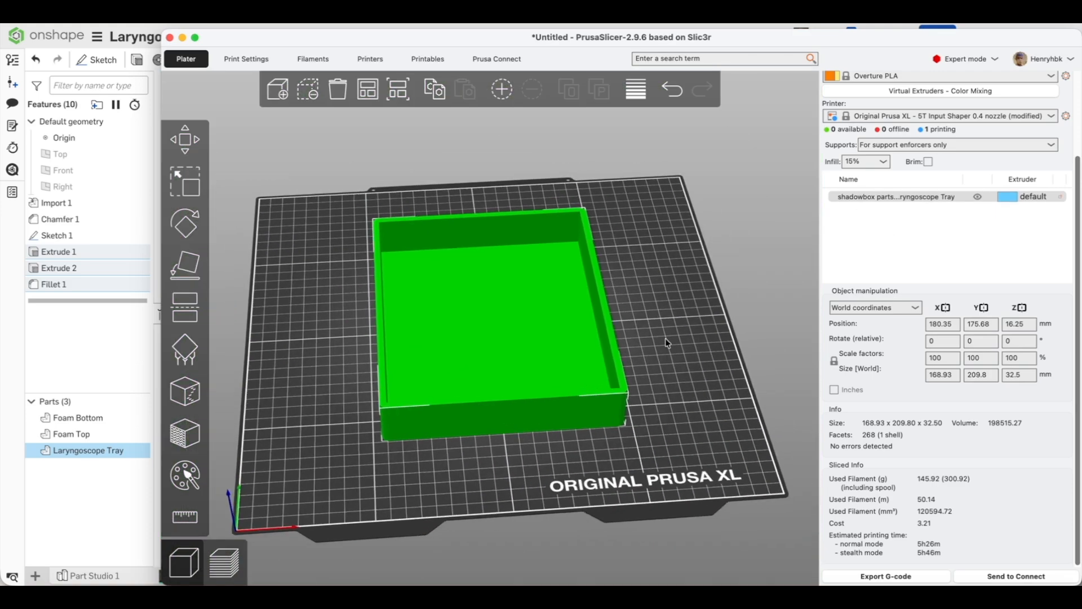
pyautogui.moveTo(667, 342); pyautogui.dragTo(651, 346)
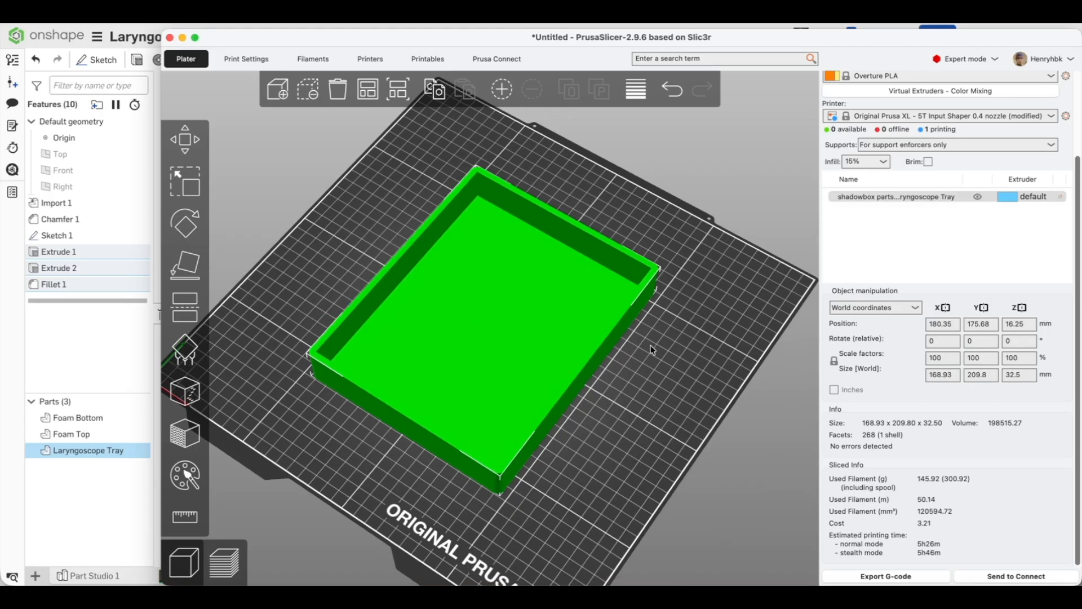
# Step: Review the layer and perimeter settings of the print profile, and check the print and filament presets chosen for the tray
pyautogui.click(242, 59)
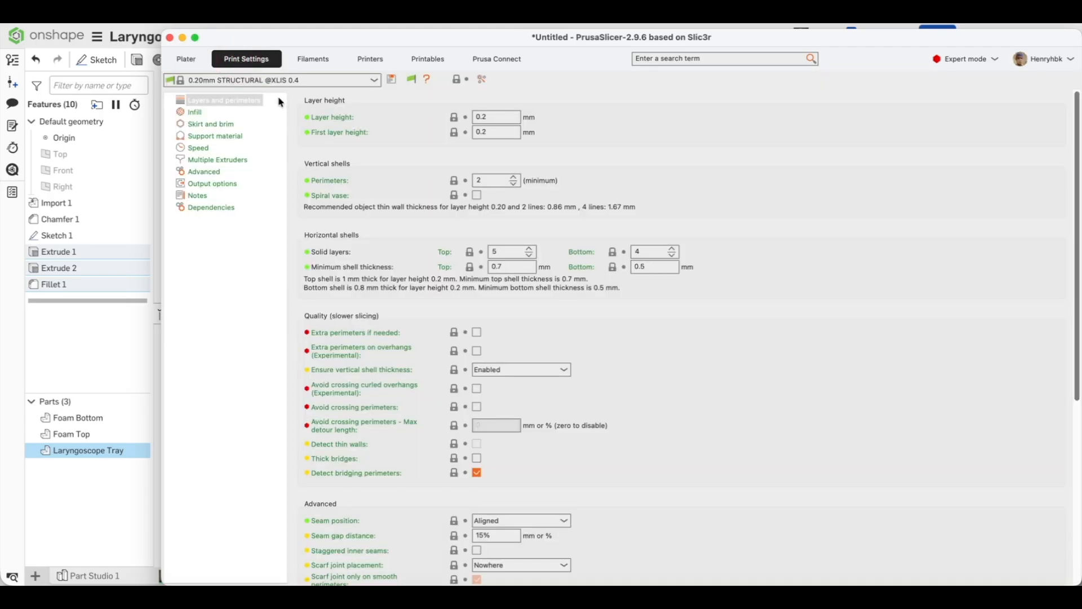
pyautogui.click(186, 58)
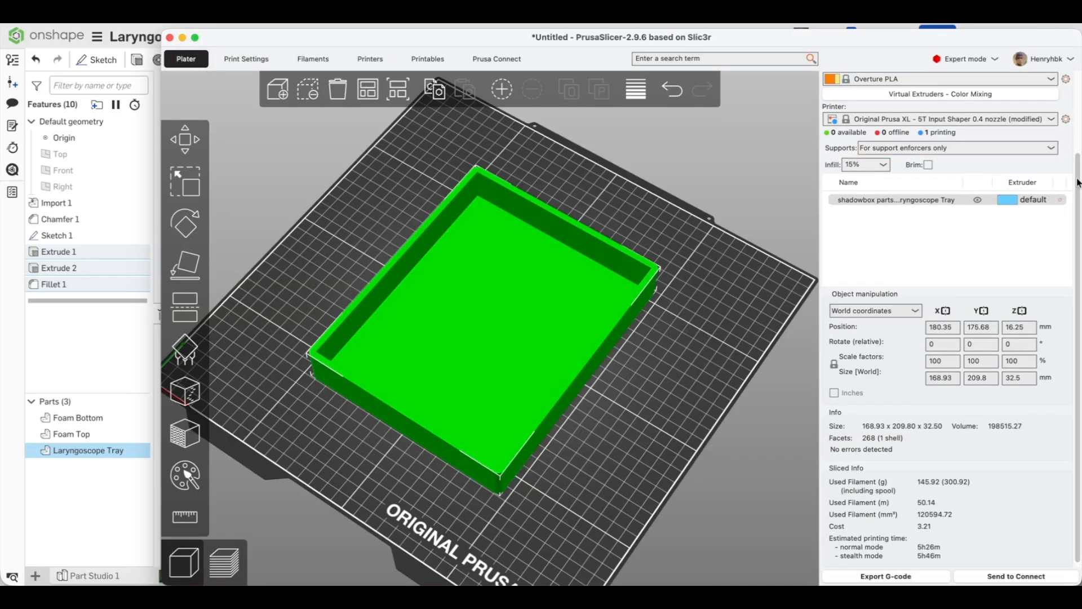
pyautogui.scroll(5, 1055, 142)
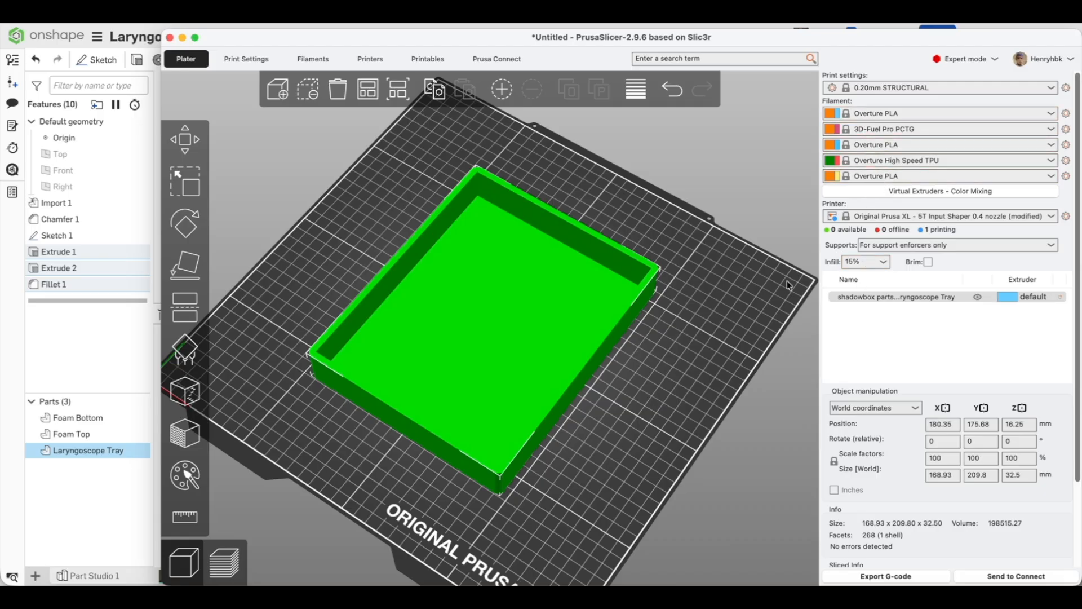
# Step: Assign the Laryngoscope Tray object on the print bed to Extruder 1
pyautogui.rightClick(551, 274)
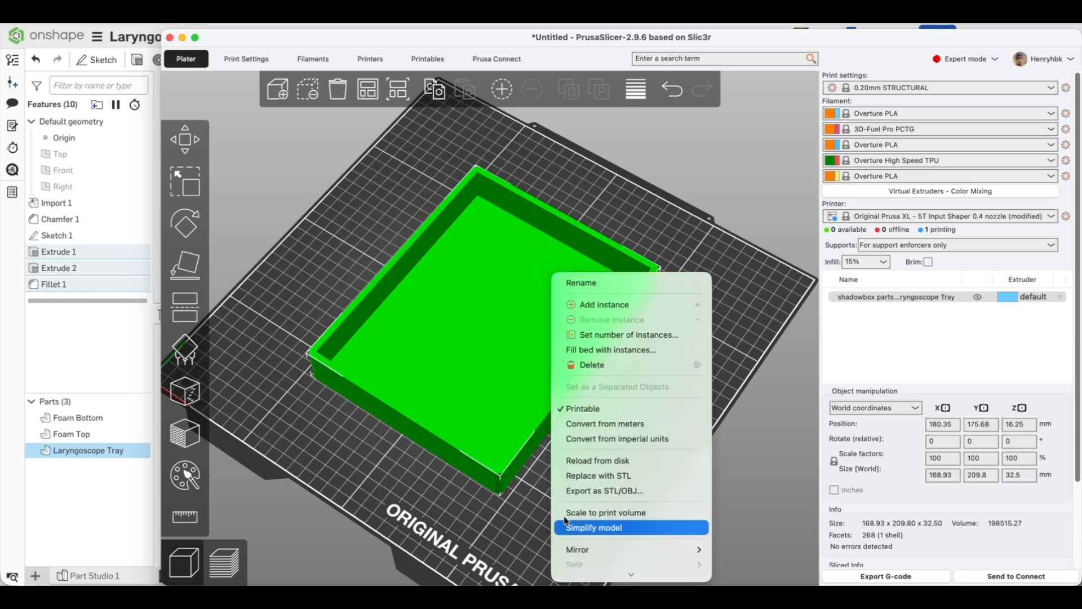
pyautogui.moveTo(583, 569)
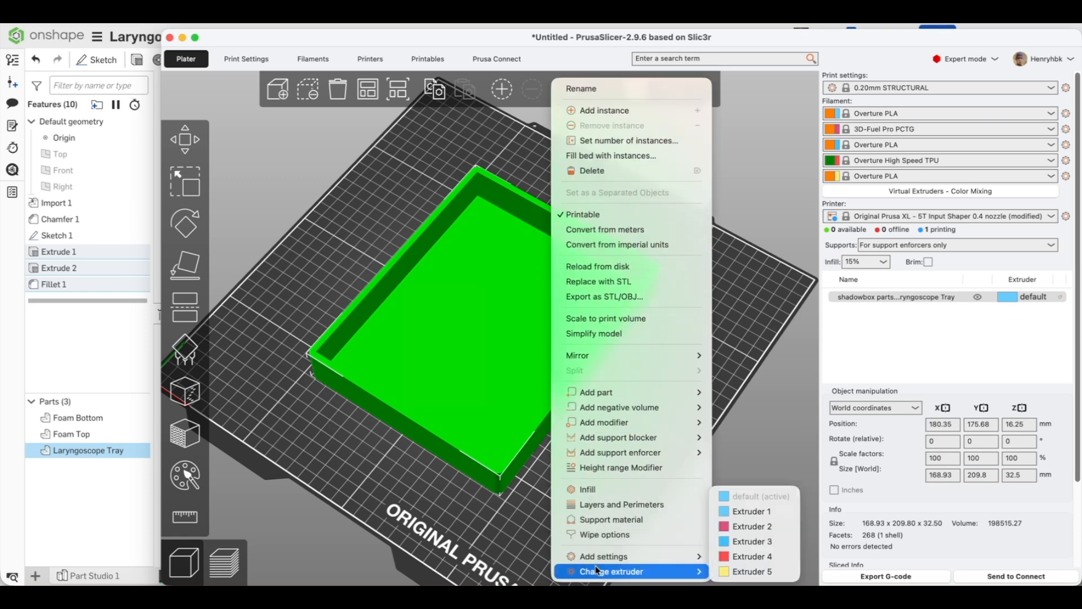
pyautogui.click(748, 515)
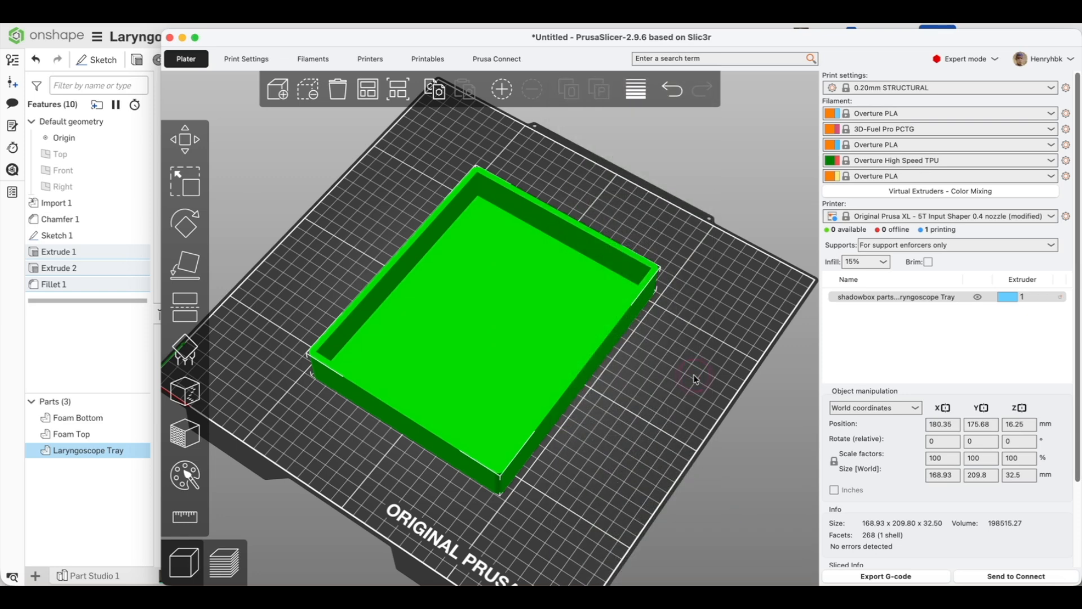